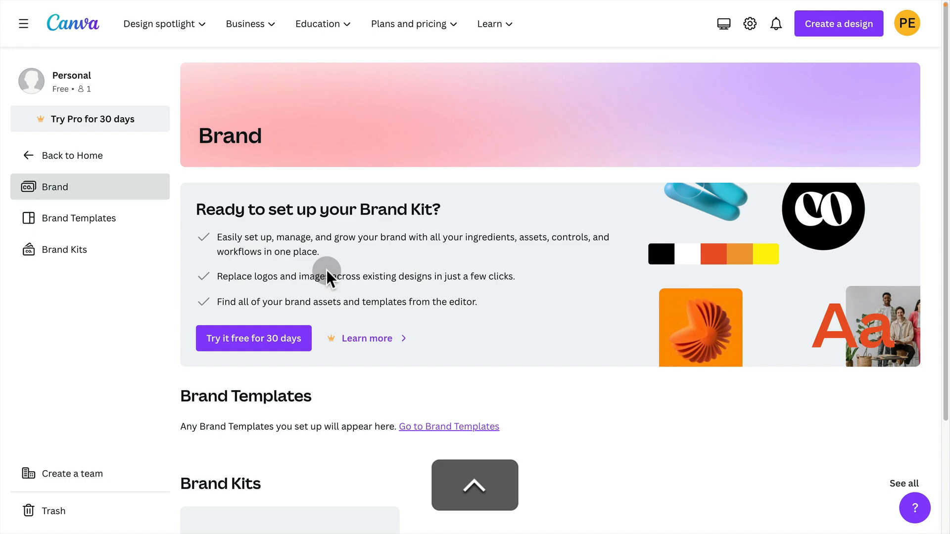
# Examine the team's existing Brand Kit and its logos, and return to the Brand overview.
pyautogui.hotkey('ctrl', 'Right')
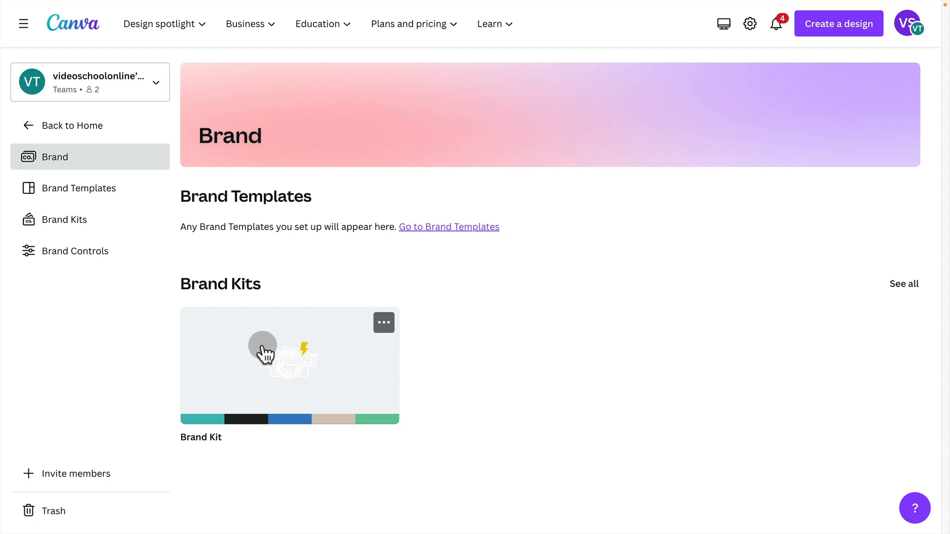
pyautogui.click(252, 335)
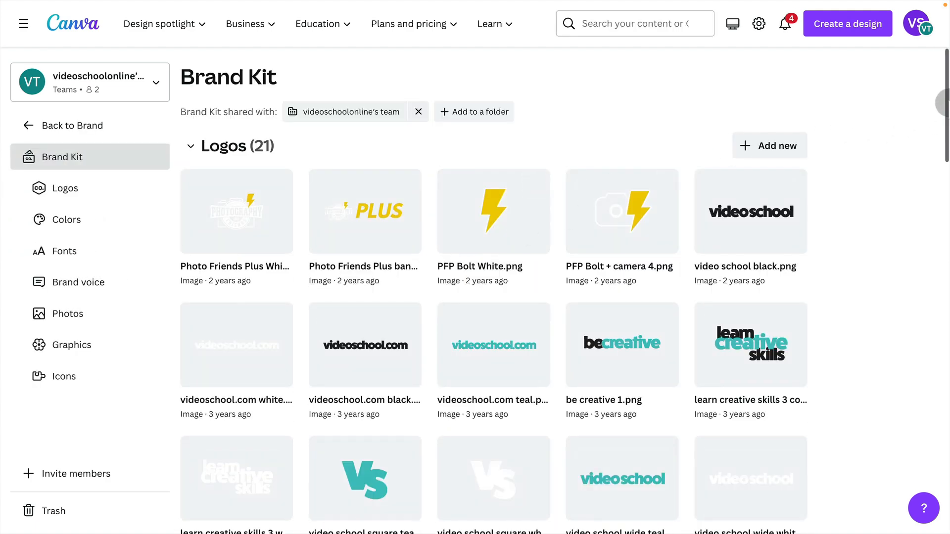
pyautogui.moveTo(945, 106)
pyautogui.mouseDown()
pyautogui.moveTo(932, 229)
pyautogui.moveTo(941, 381)
pyautogui.moveTo(942, 109)
pyautogui.mouseUp()
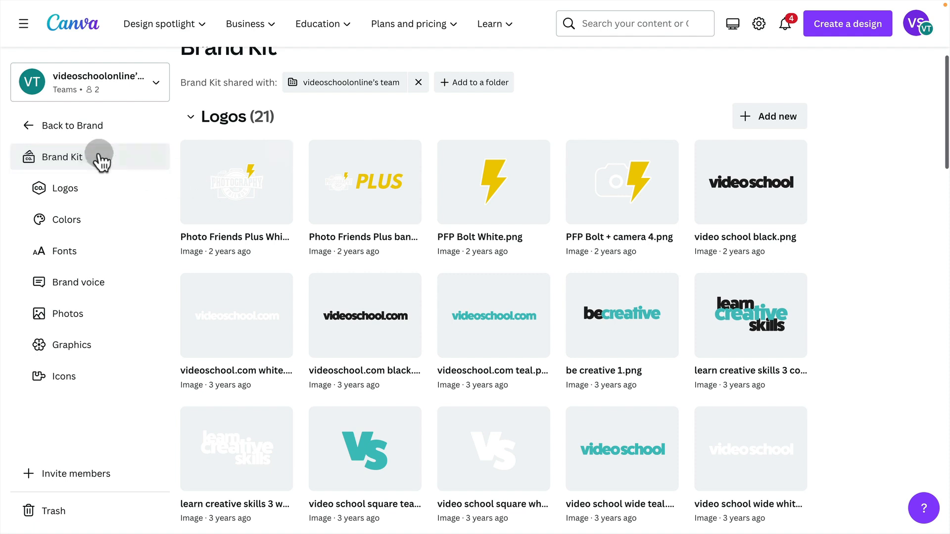
pyautogui.click(25, 123)
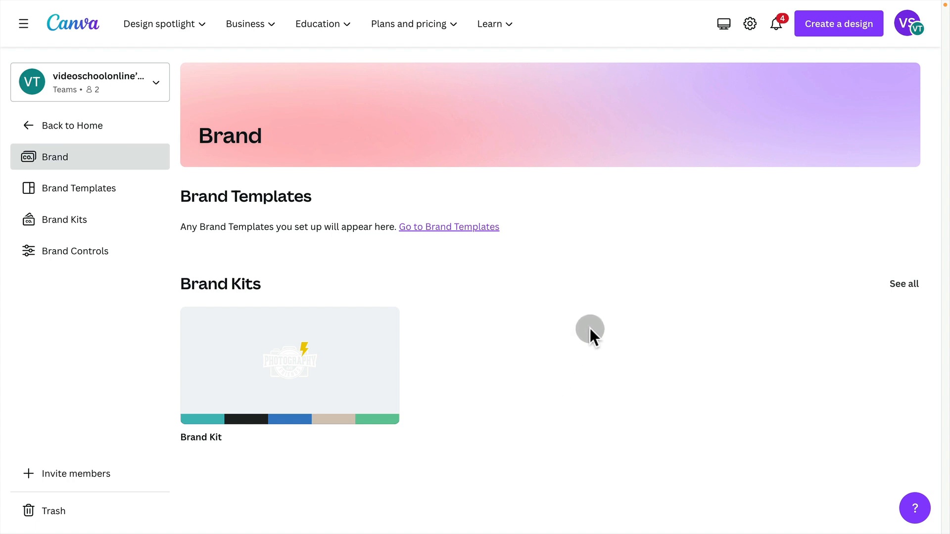
# Create a new Brand Kit named Photo Friends for the team.
pyautogui.click(65, 220)
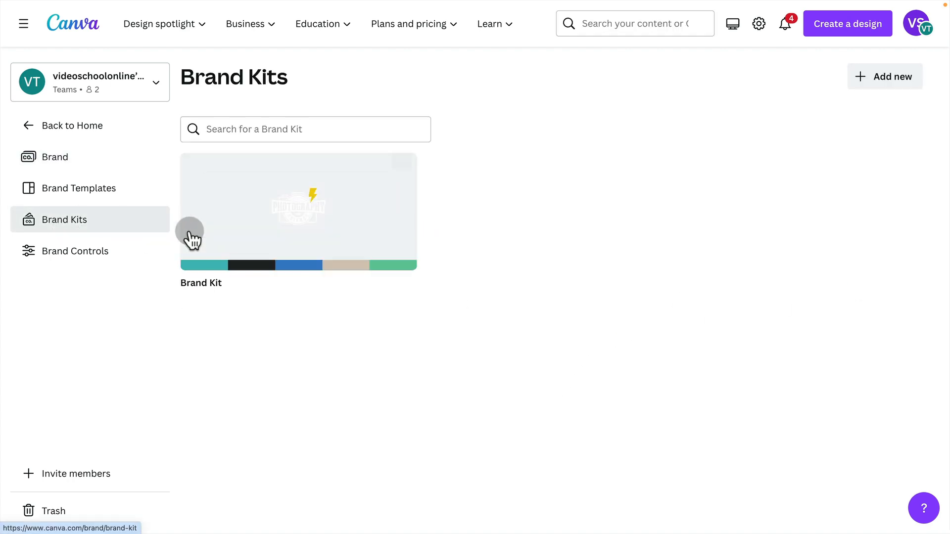
pyautogui.click(900, 75)
pyautogui.click(483, 246)
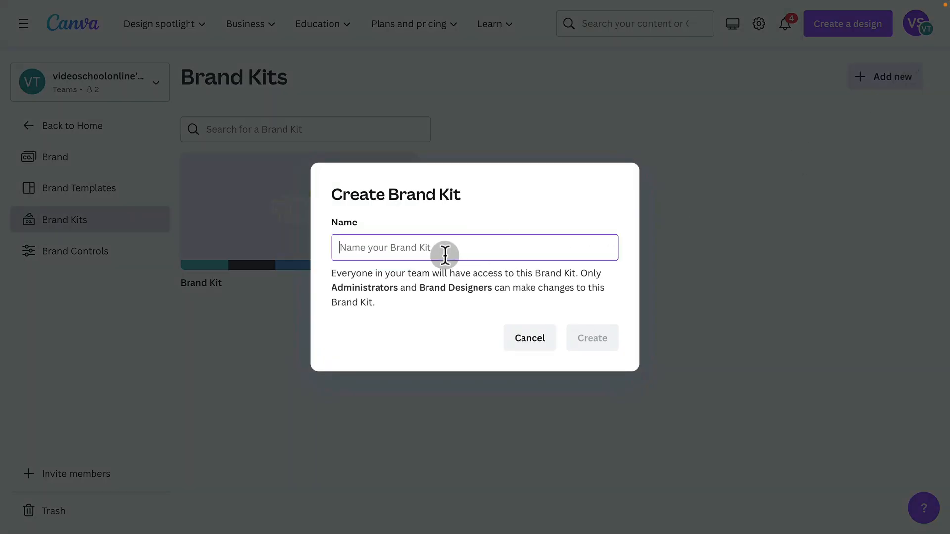
pyautogui.write('Photo Friends')
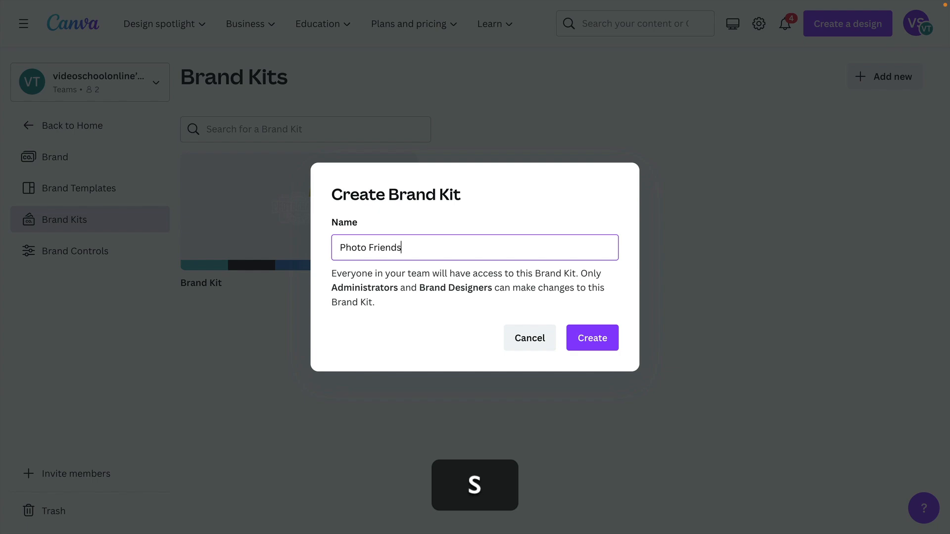
pyautogui.click(595, 344)
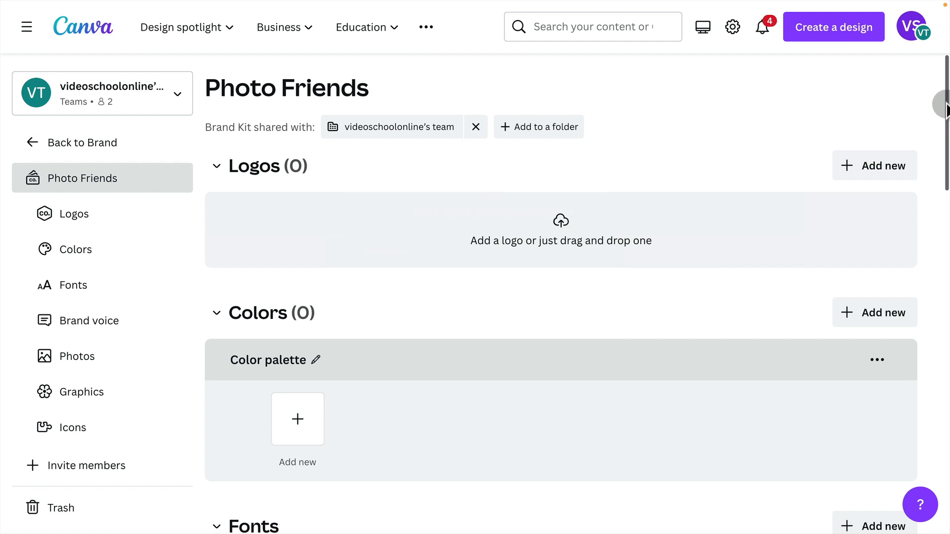
# Upload five logo files, including PFP Bolt White.png, from the Photo Friends Plus Graphics folder to the kit's logos.
pyautogui.moveTo(945, 109)
pyautogui.mouseDown()
pyautogui.moveTo(942, 240)
pyautogui.moveTo(943, 97)
pyautogui.mouseUp()
pyautogui.click(875, 172)
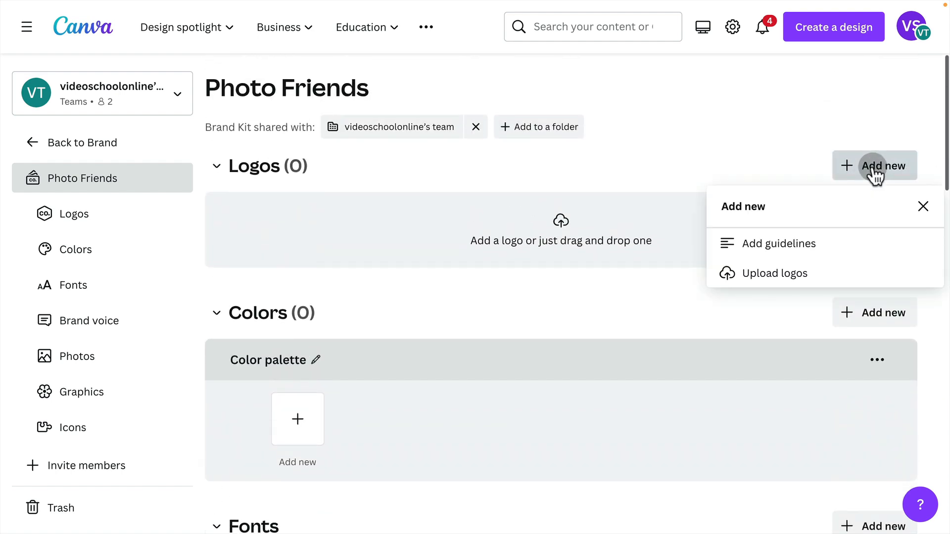
pyautogui.click(766, 276)
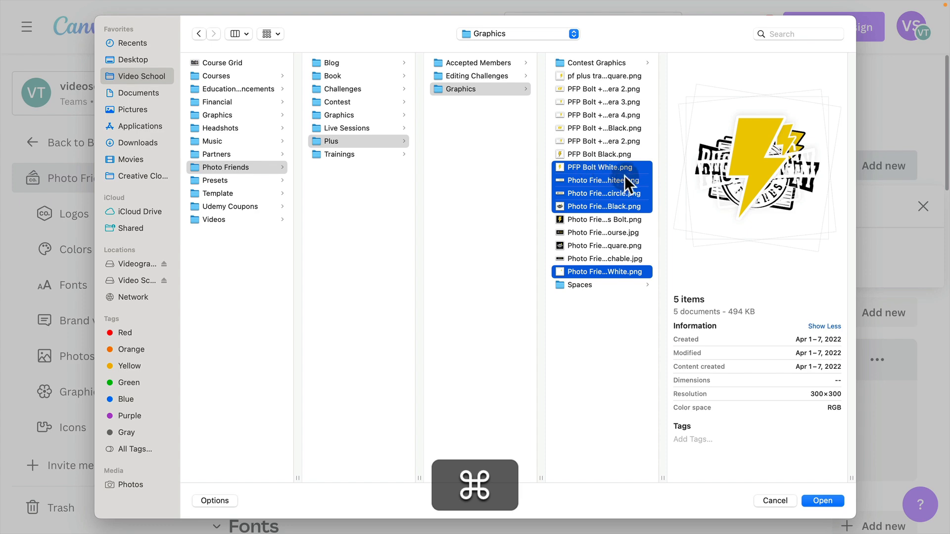
pyautogui.click(821, 500)
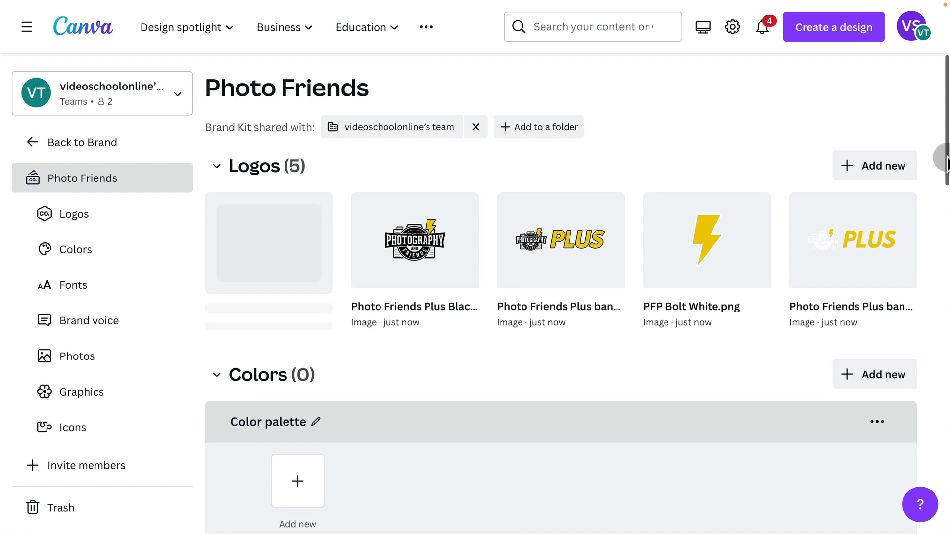
# Add a white #FFFFFF solid color to the kit's default color palette.
pyautogui.scroll(-2, 569, 397)
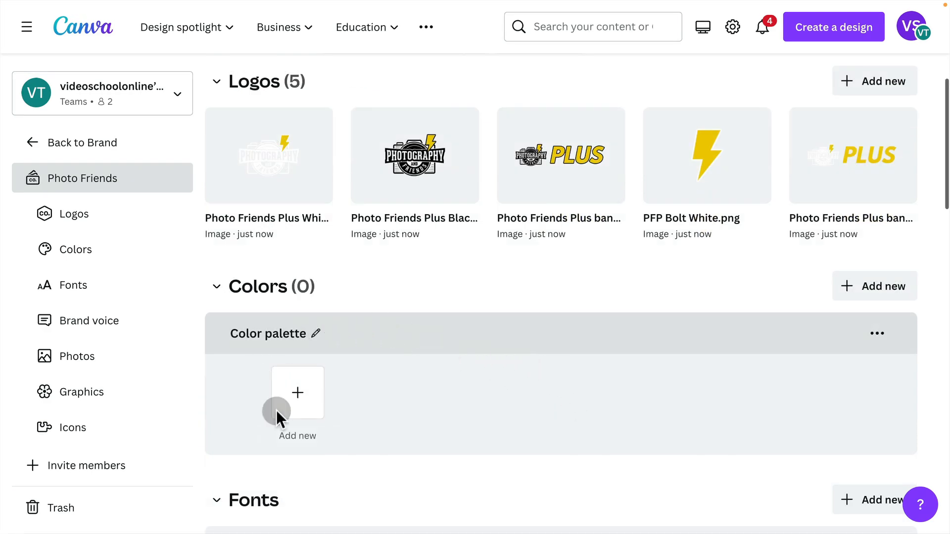
pyautogui.click(297, 394)
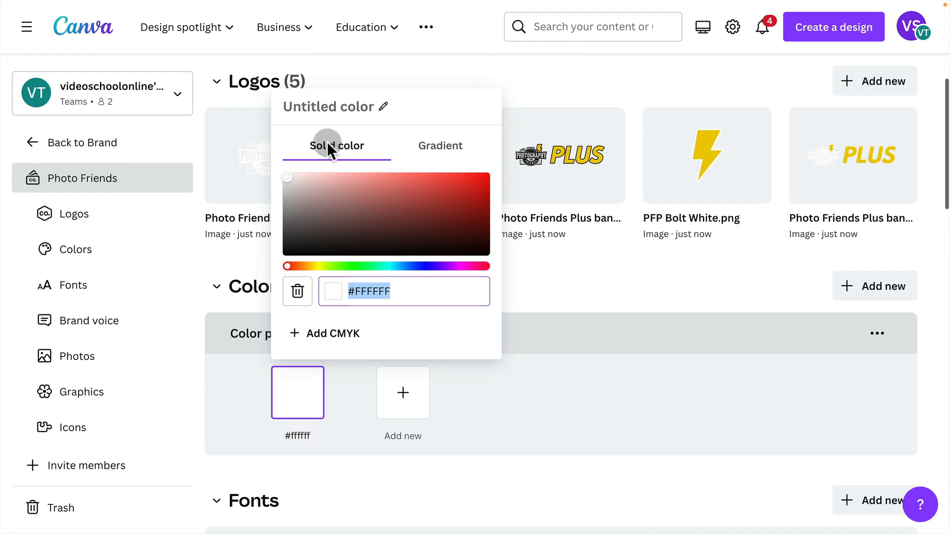
pyautogui.click(352, 291)
pyautogui.moveTo(352, 291); pyautogui.dragTo(394, 292)
pyautogui.moveTo(292, 187)
pyautogui.mouseDown()
pyautogui.moveTo(396, 205)
pyautogui.moveTo(260, 165)
pyautogui.mouseUp()
pyautogui.click(378, 107)
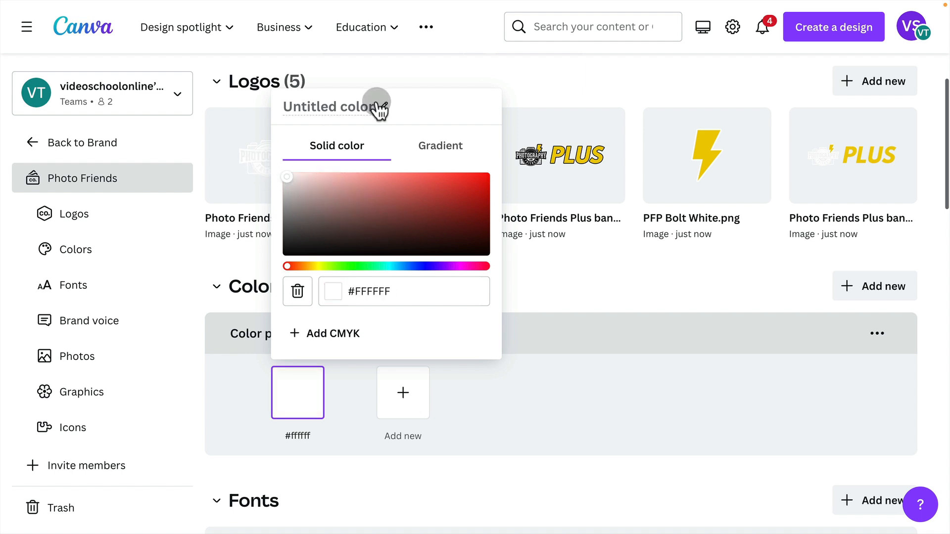
pyautogui.click(369, 296)
pyautogui.click(399, 296)
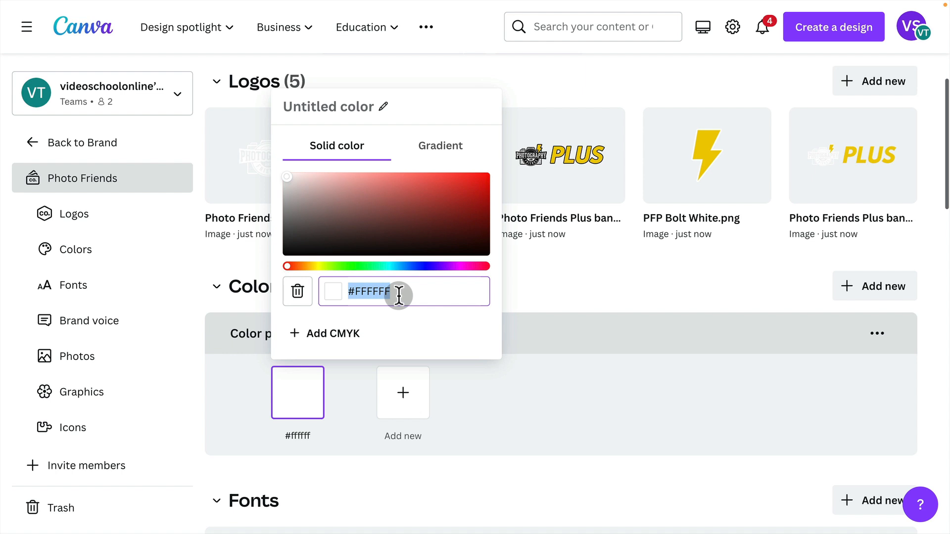
pyautogui.press('Escape')
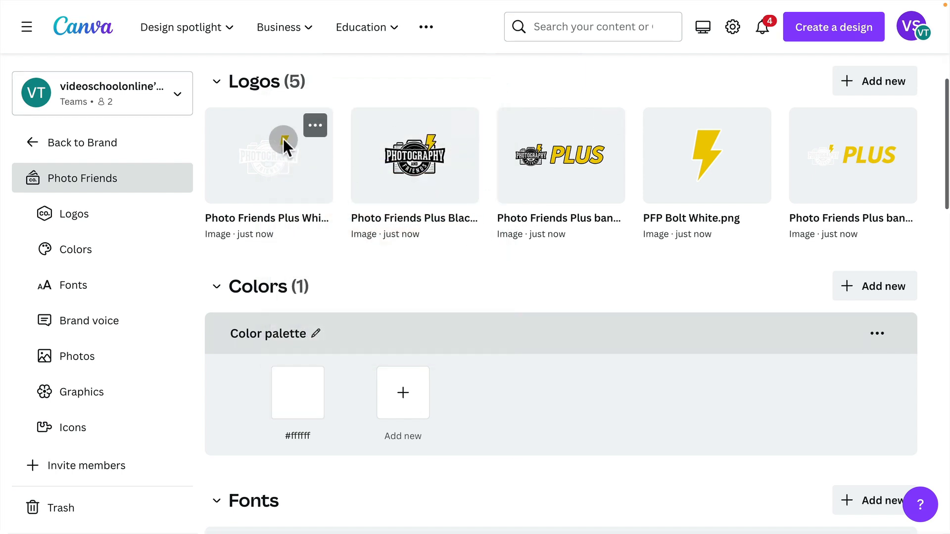
# Extract a color palette from the Photo Friends Plus Black.png logo.
pyautogui.click(461, 125)
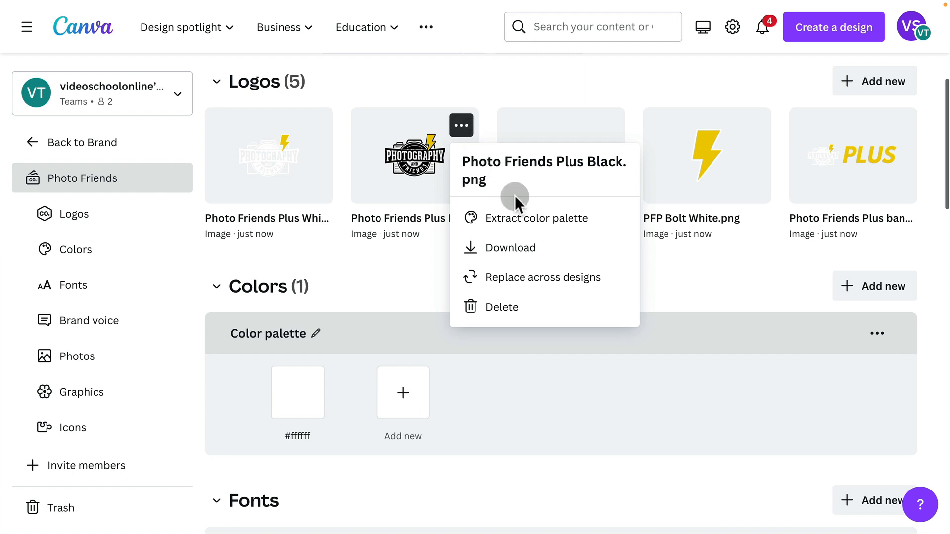
pyautogui.click(526, 219)
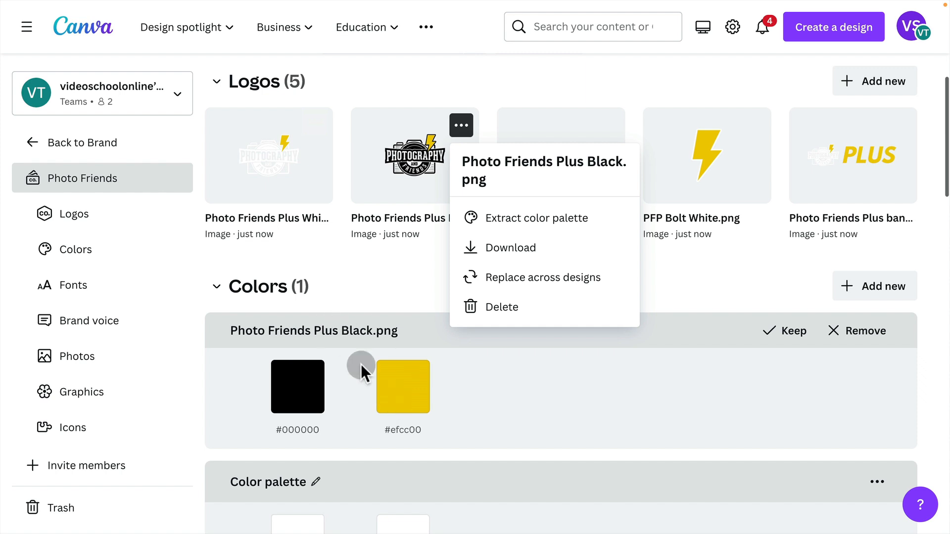
pyautogui.click(408, 379)
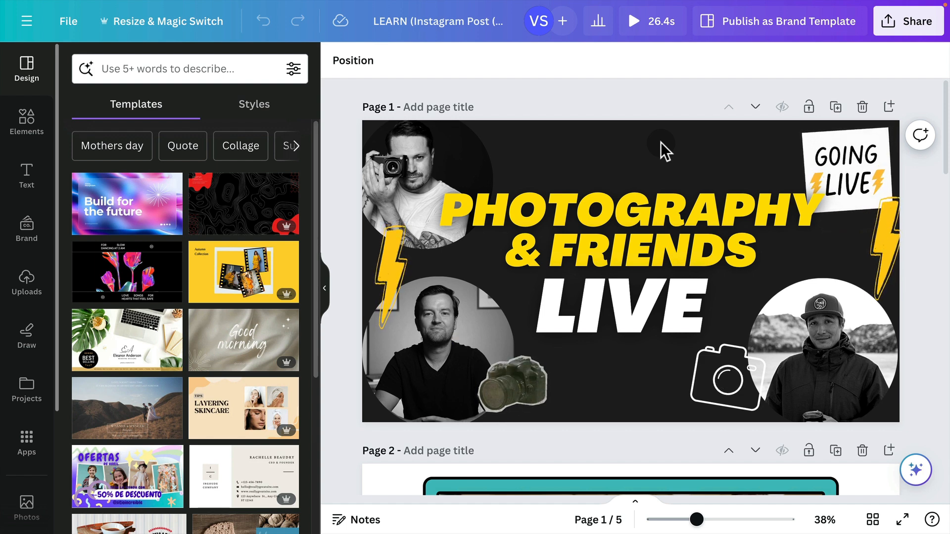
# In the LEARN Instagram post design, copy the hex code of the "PHOTOGRAPHY & FRIENDS" heading's yellow text color.
pyautogui.click(584, 225)
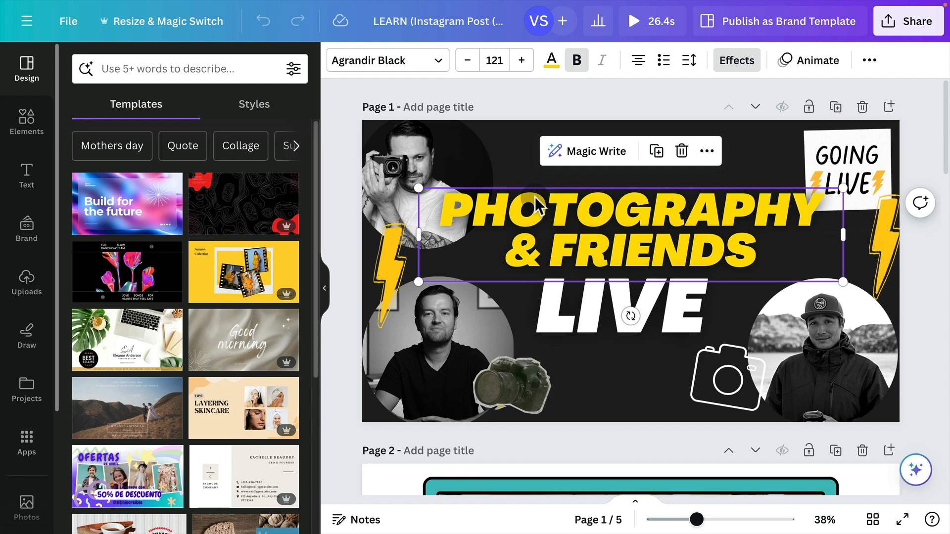
pyautogui.click(552, 61)
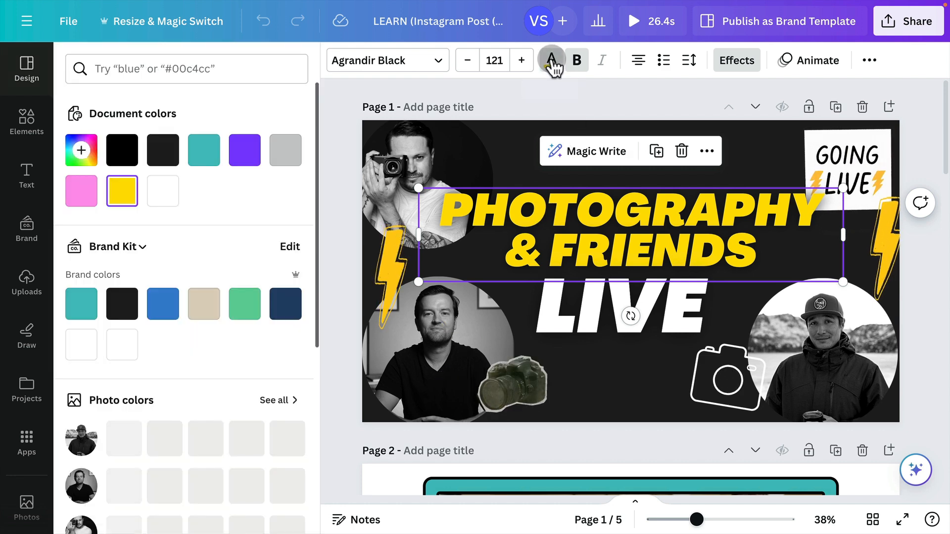
pyautogui.click(122, 191)
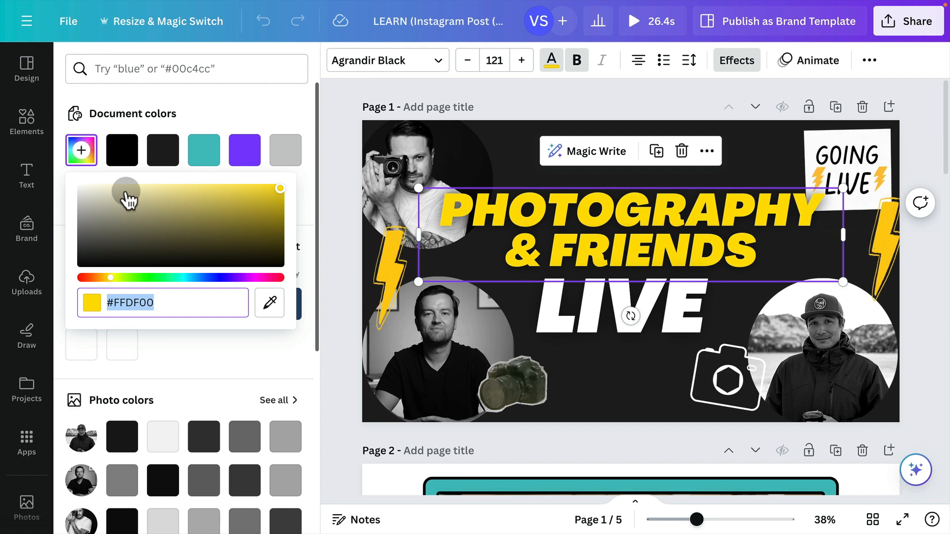
pyautogui.moveTo(166, 303); pyautogui.dragTo(114, 302)
pyautogui.press('super+c')
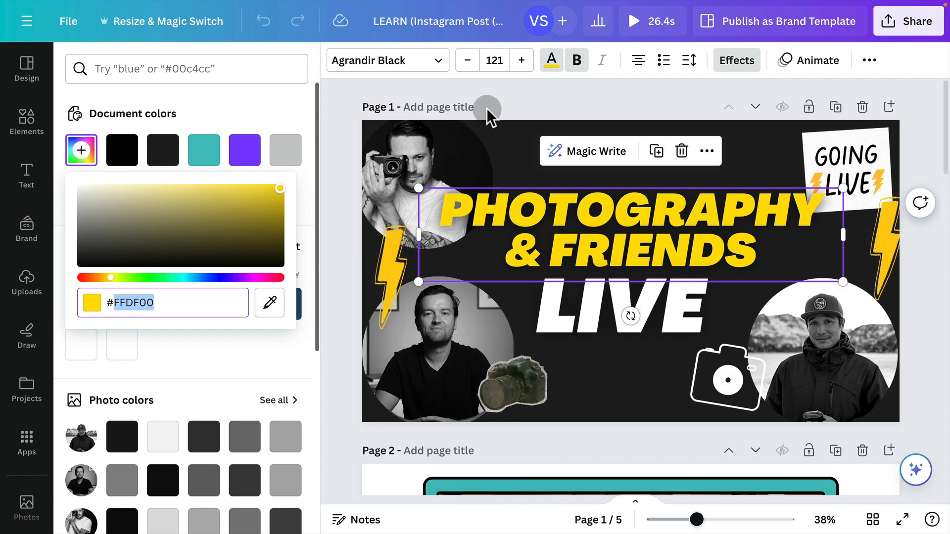
pyautogui.click(560, 95)
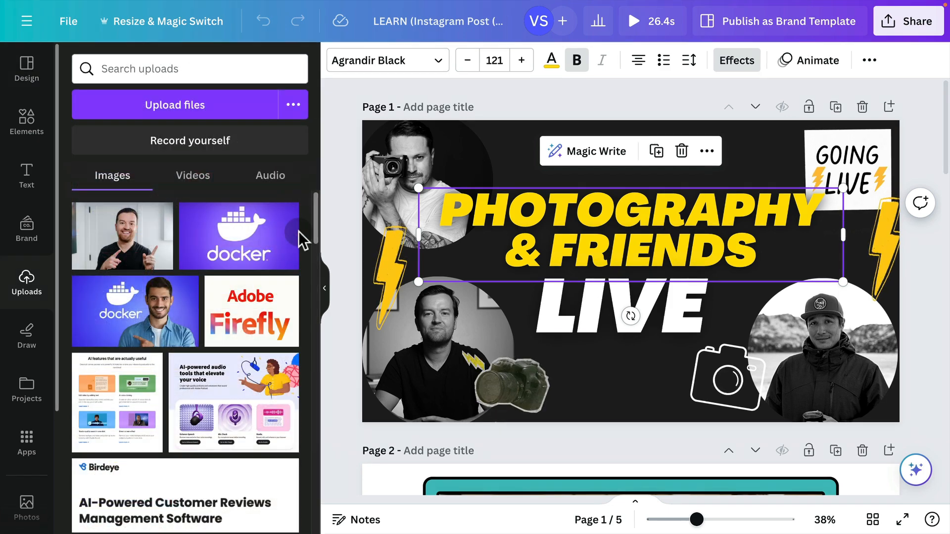
# Copy the hex code of page 1's dark background color.
pyautogui.click(512, 149)
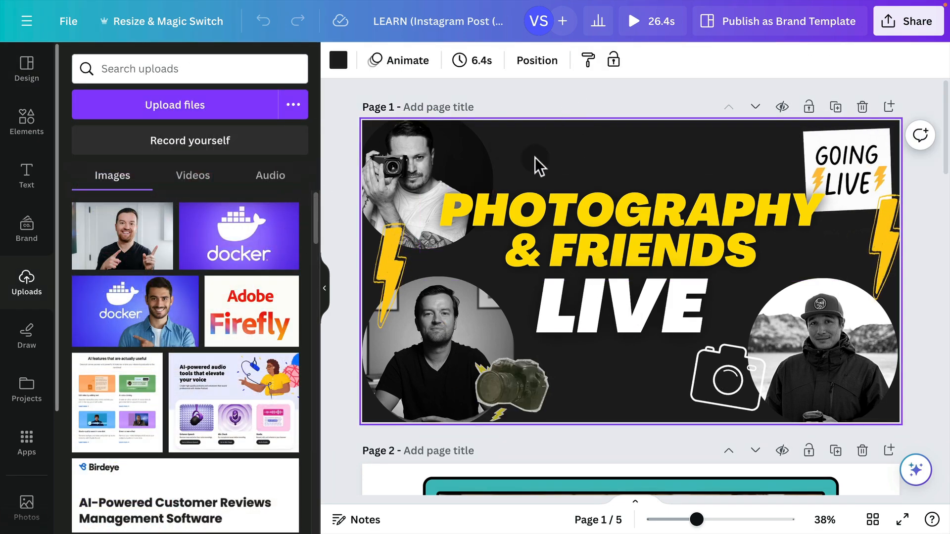
pyautogui.click(336, 62)
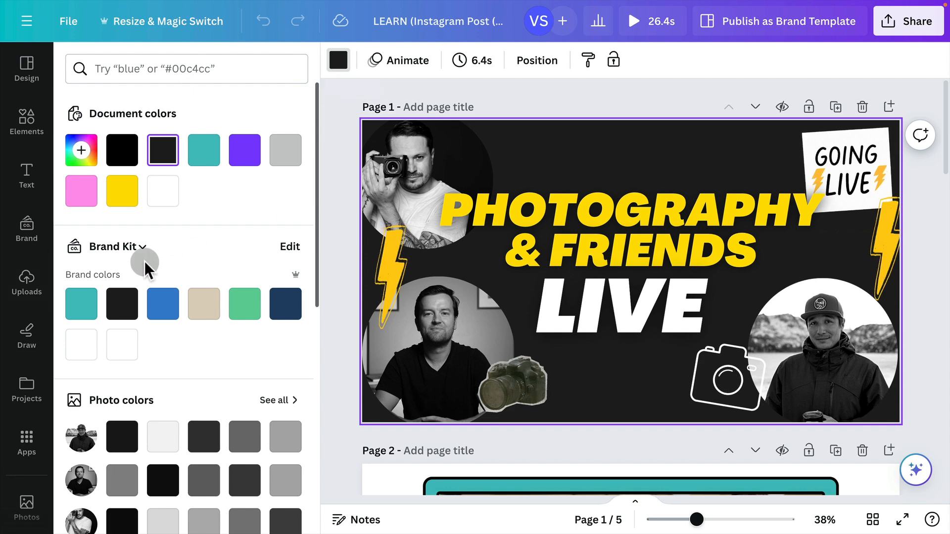
pyautogui.click(162, 154)
pyautogui.click(118, 337)
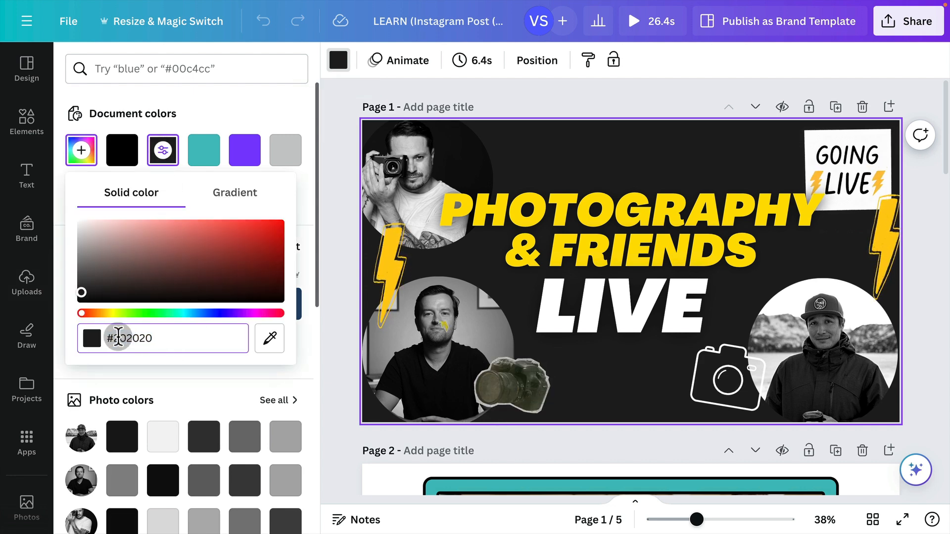
pyautogui.press('super+a')
pyautogui.press('super+c')
pyautogui.click(615, 87)
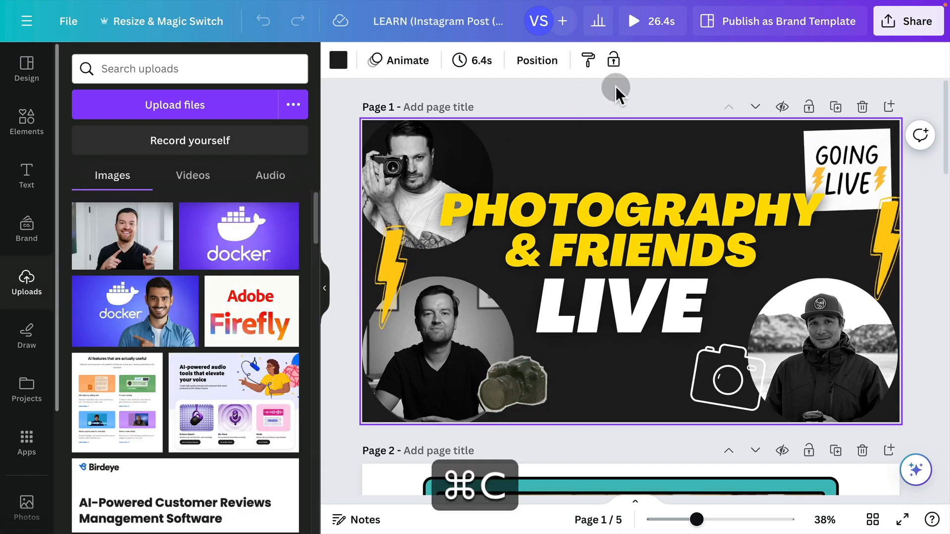
# Back in the Photo Friends Brand Kit, keep the extracted logo palette and add the color #202020 to it.
pyautogui.hotkey('ctrl', 'Left')
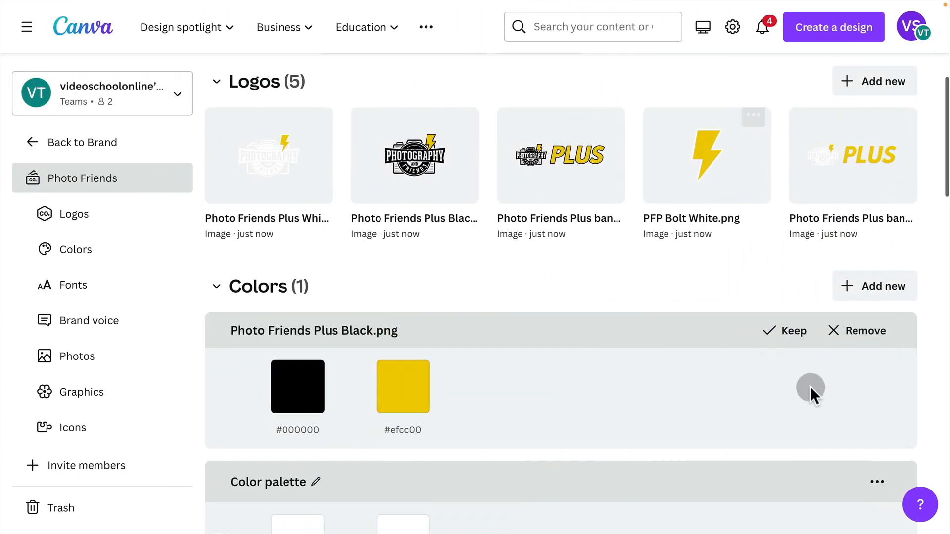
pyautogui.click(767, 330)
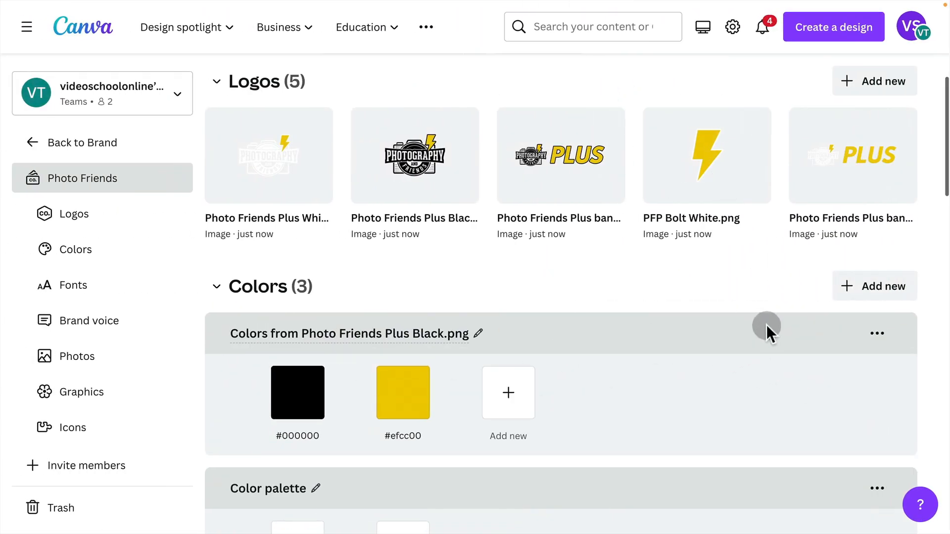
pyautogui.click(508, 395)
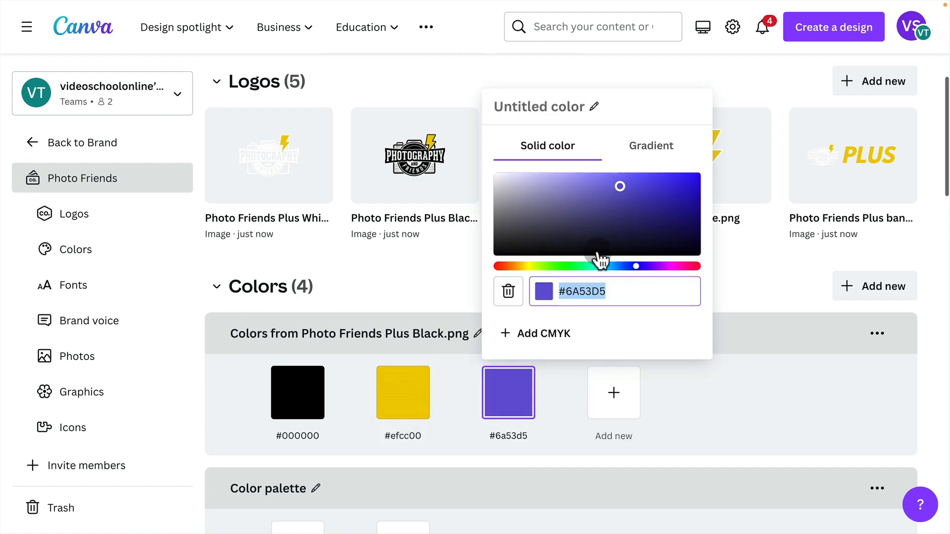
pyautogui.press('super+v')
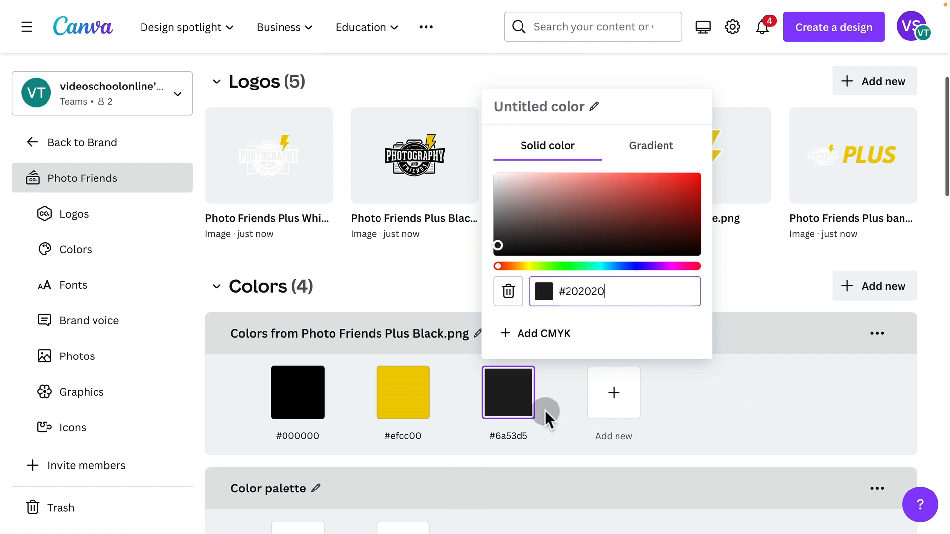
# Name the new #202020 color Dark Gray.
pyautogui.click(539, 107)
pyautogui.write('Dark Gray')
pyautogui.press('Return')
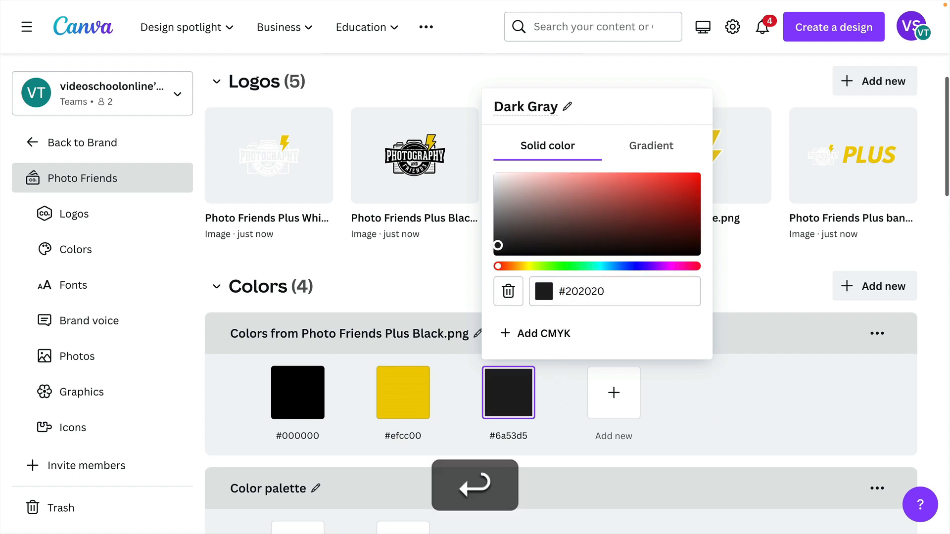
# Name the yellow color in the extracted logo palette PF Yellow.
pyautogui.click(403, 392)
pyautogui.click(442, 106)
pyautogui.press('super+a')
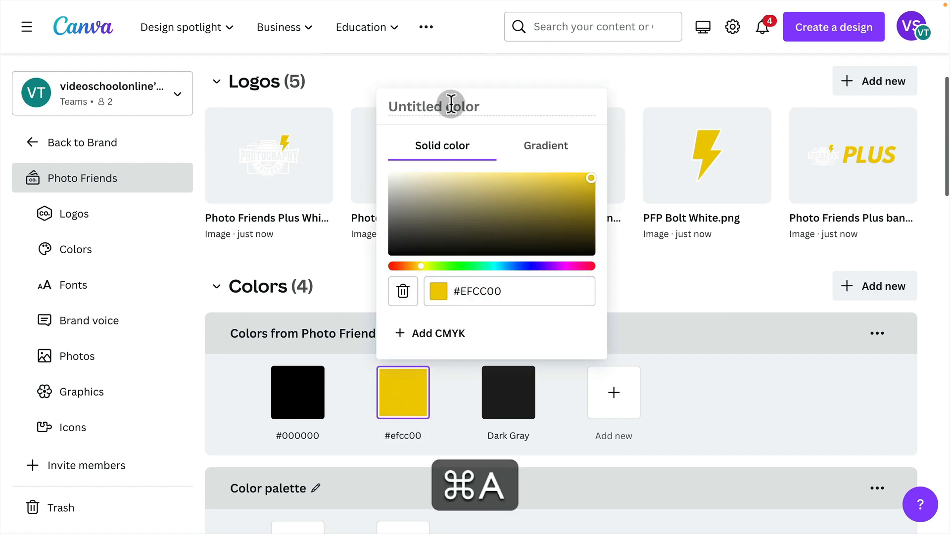
pyautogui.write('PF Yellow')
pyautogui.press('Return')
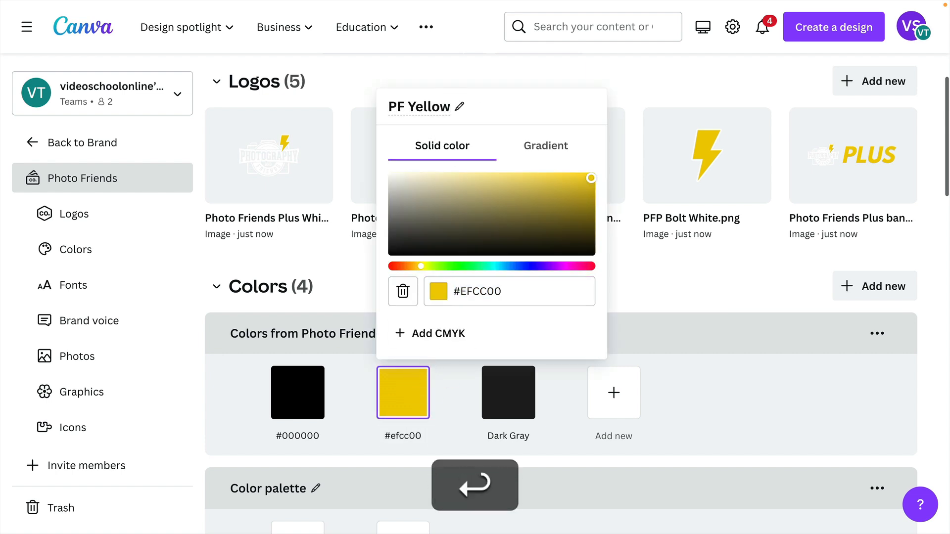
# Remove the black #000000 color from the palette extracted from Photo Friends Plus Black.png.
pyautogui.click(706, 402)
pyautogui.moveTo(275, 389)
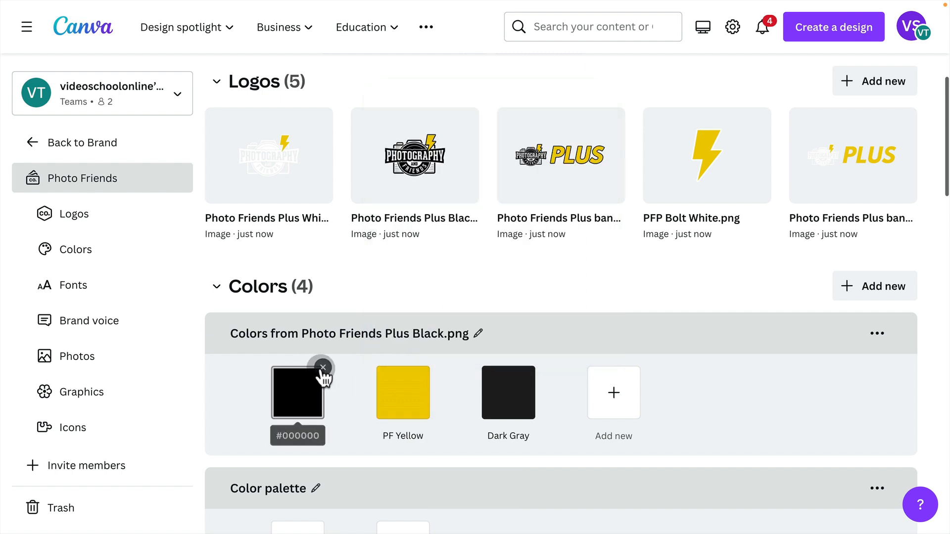
pyautogui.click(323, 368)
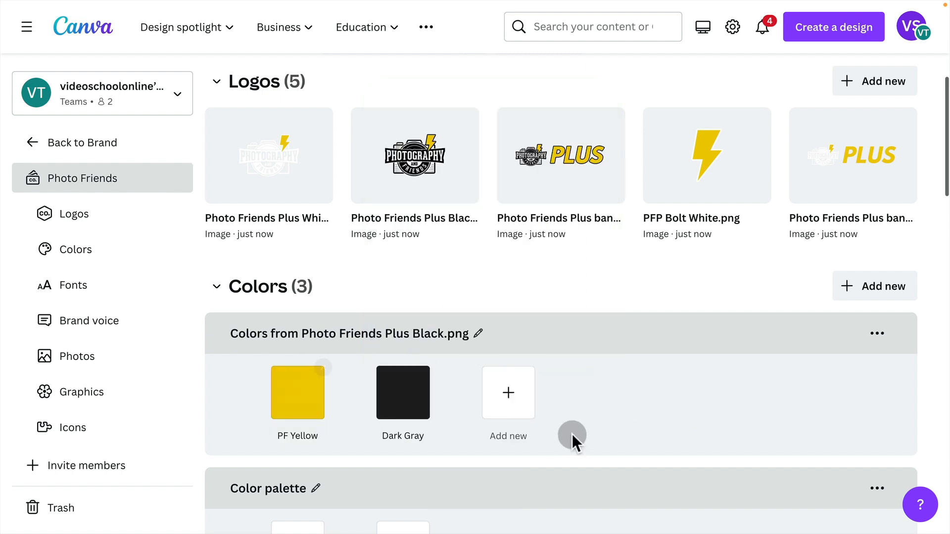
# Add the color #FFFFFF to the extracted logo palette and name it White.
pyautogui.click(524, 395)
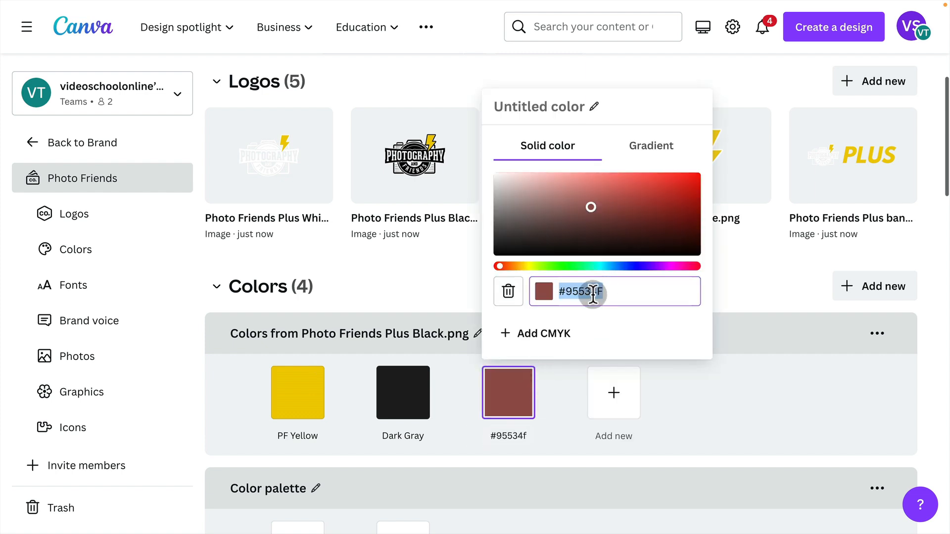
pyautogui.moveTo(567, 197); pyautogui.dragTo(360, 93)
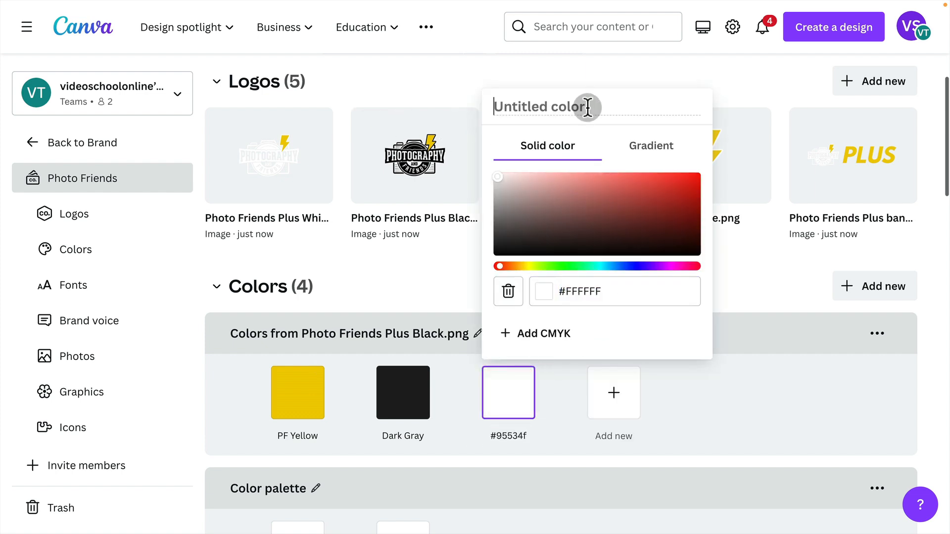
pyautogui.write('White')
pyautogui.press('Return')
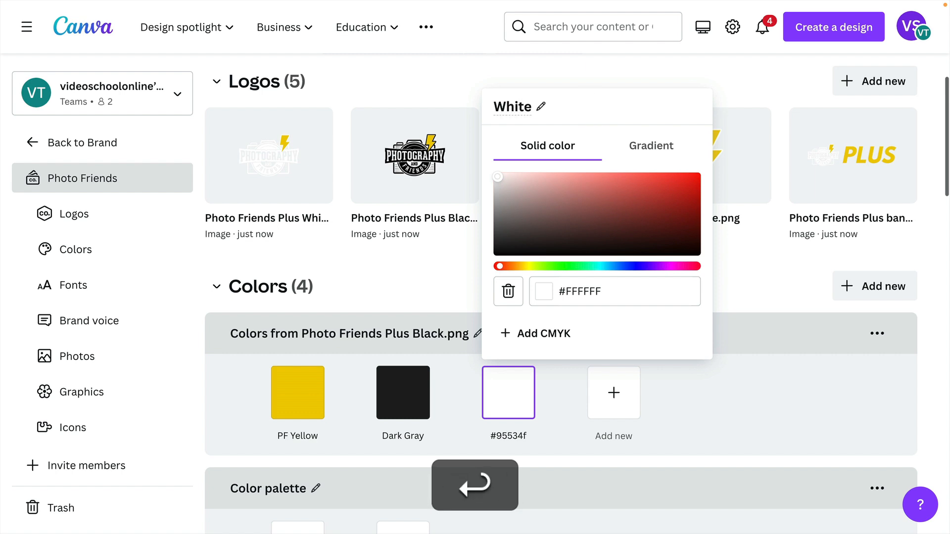
pyautogui.click(692, 385)
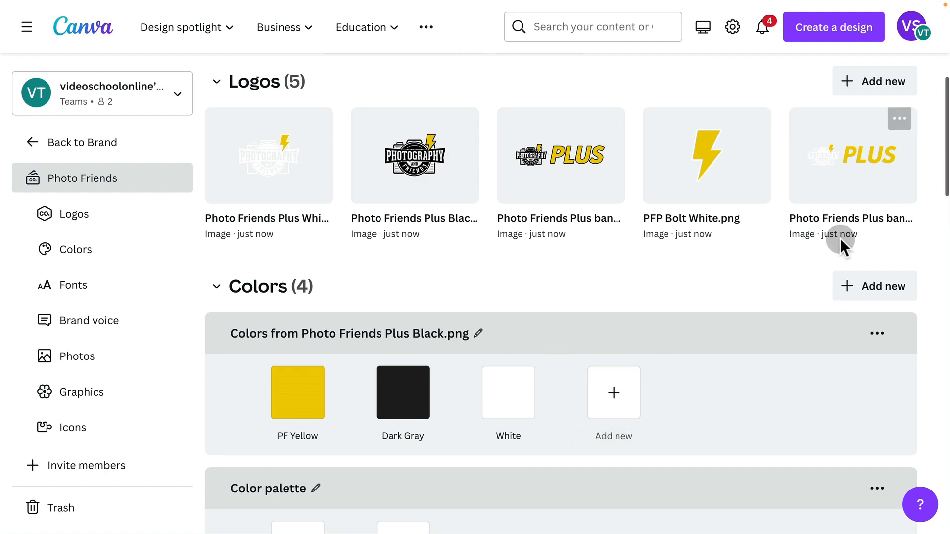
# Set the Brand Kit's Title text style to the Raleway Black font and save it.
pyautogui.moveTo(948, 140); pyautogui.dragTo(948, 149)
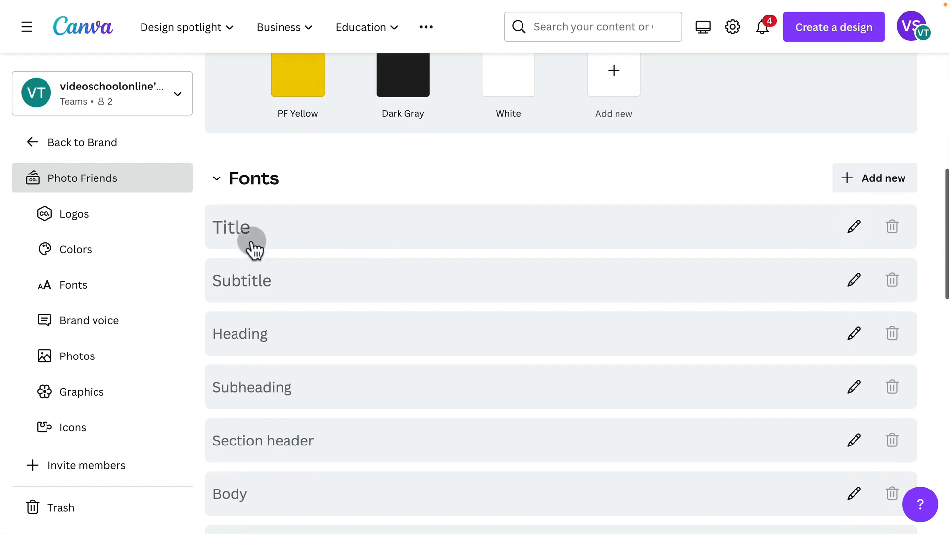
pyautogui.moveTo(946, 179); pyautogui.dragTo(939, 193)
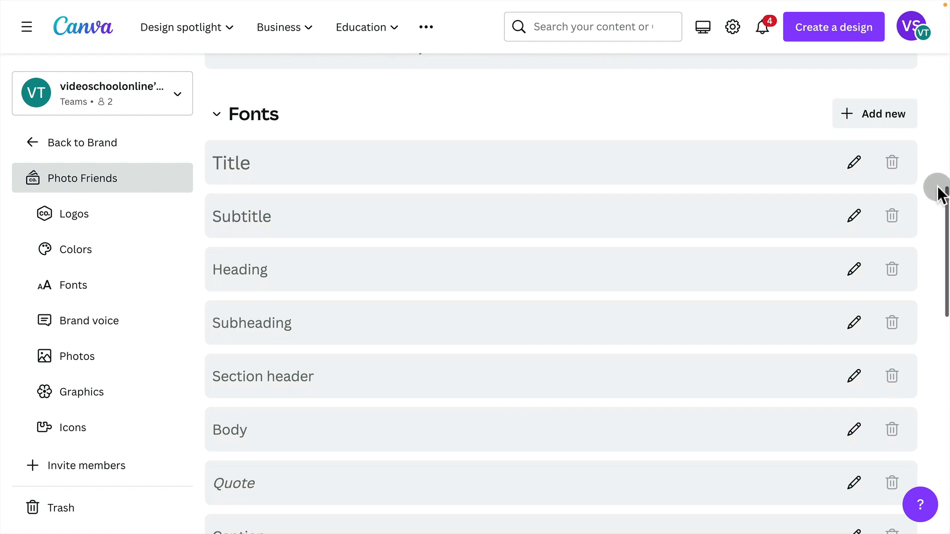
pyautogui.click(860, 166)
pyautogui.click(298, 170)
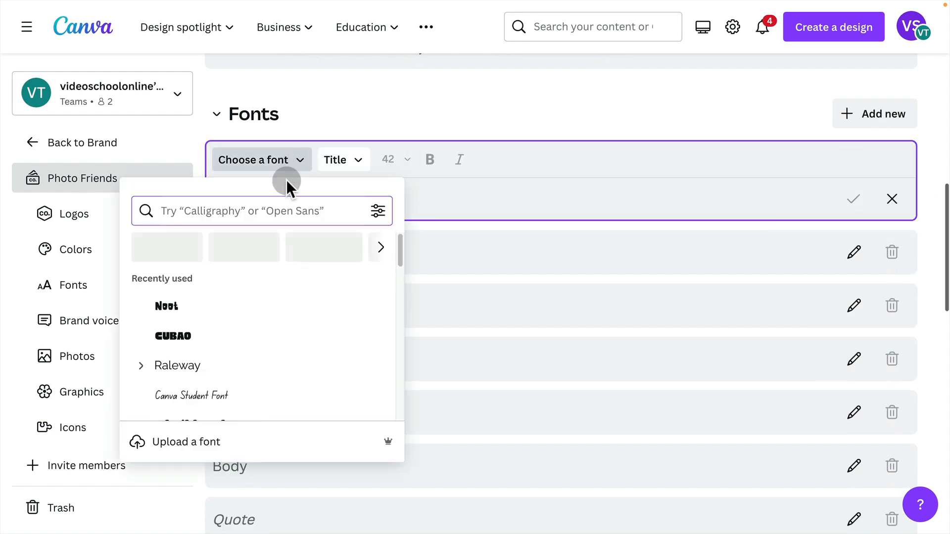
pyautogui.click(205, 214)
pyautogui.write('Rale')
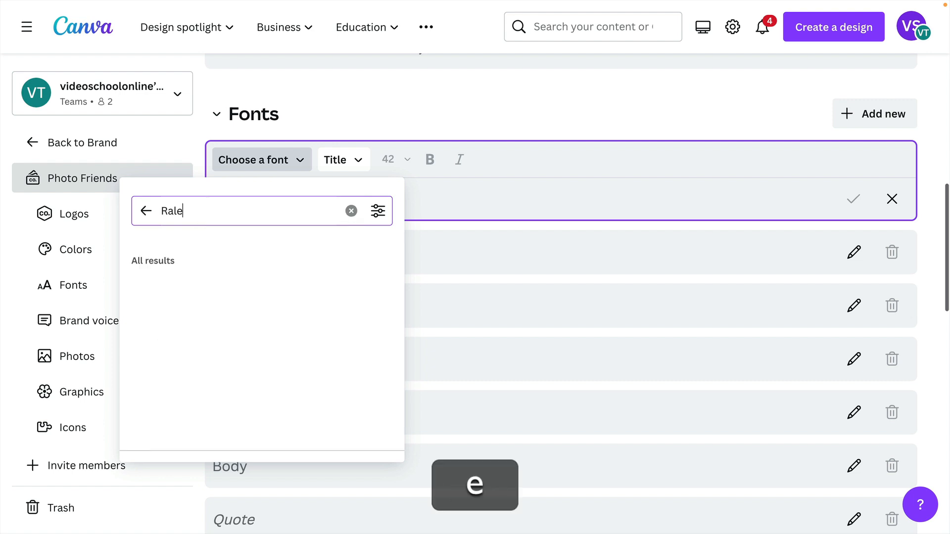
pyautogui.click(141, 289)
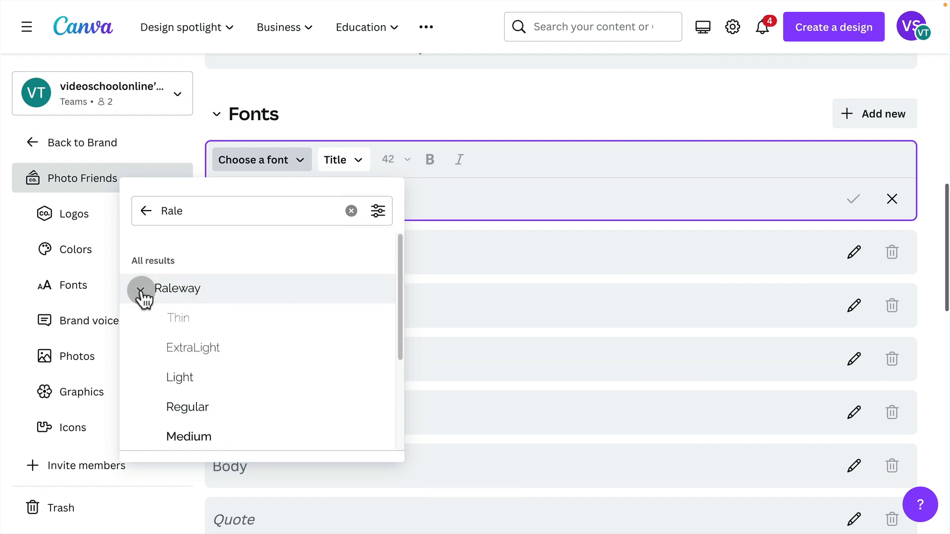
pyautogui.scroll(-2, 256, 401)
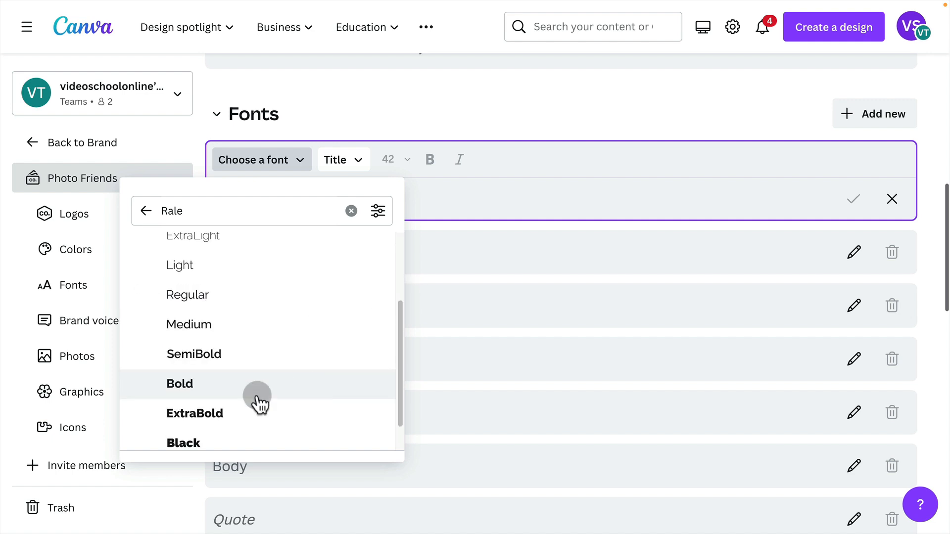
pyautogui.click(198, 442)
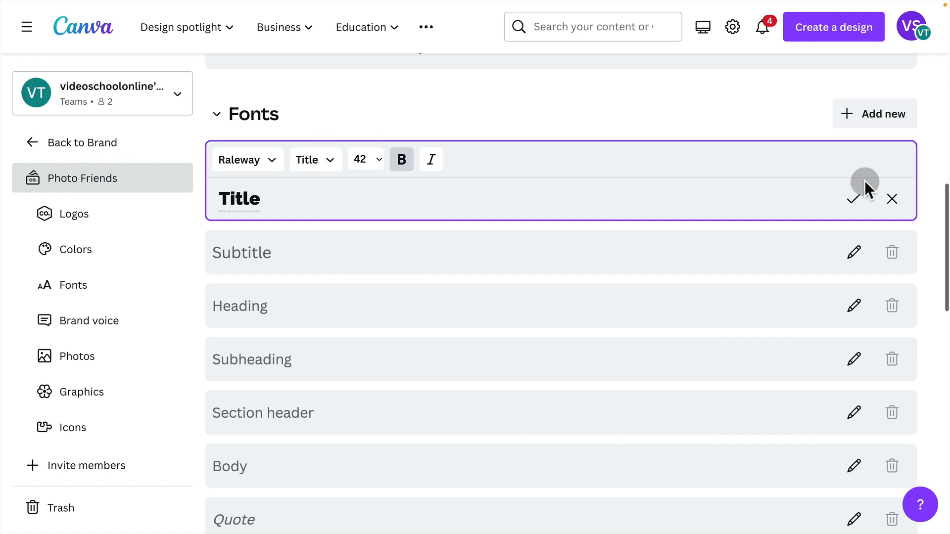
pyautogui.click(858, 193)
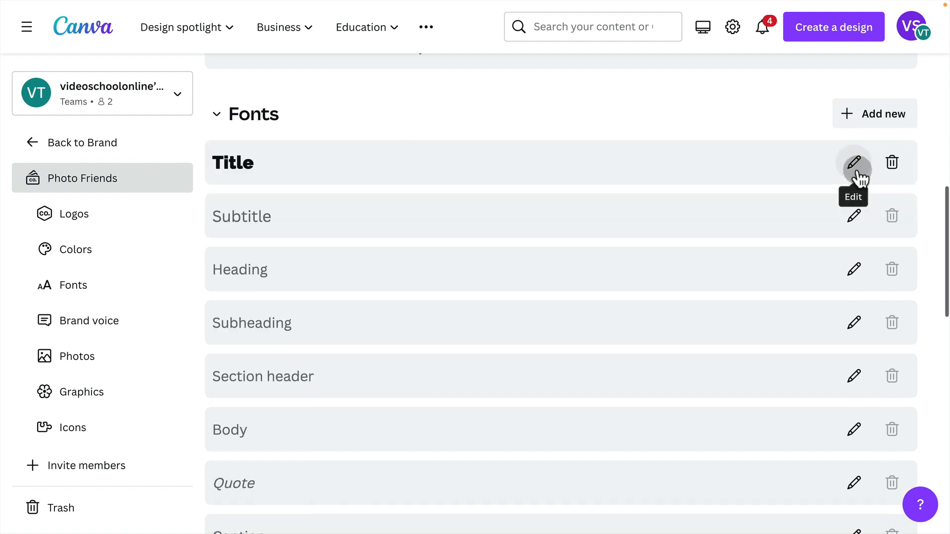
# Look over the remaining Brand Kit sections and the brand voice guidelines editor, leaving the editor without saving.
pyautogui.moveTo(948, 192); pyautogui.dragTo(946, 437)
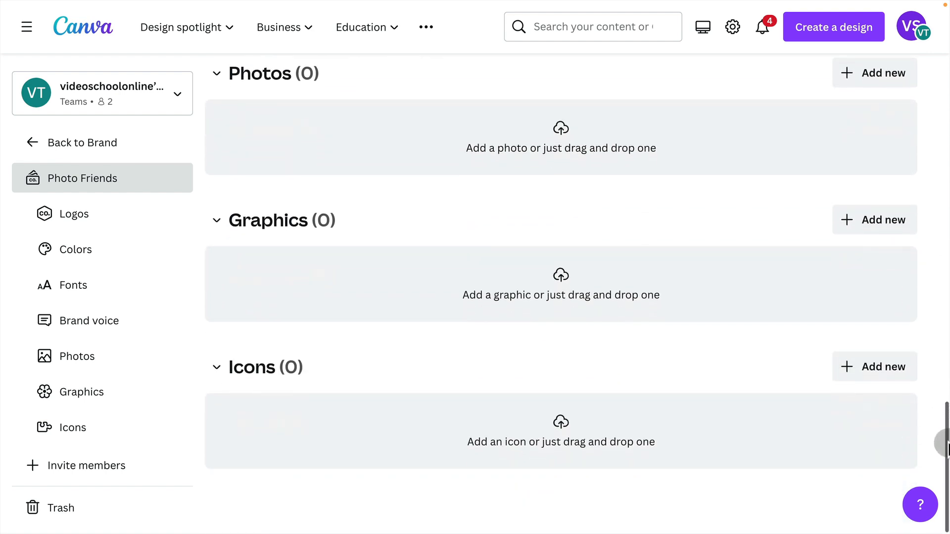
pyautogui.moveTo(946, 447); pyautogui.dragTo(942, 342)
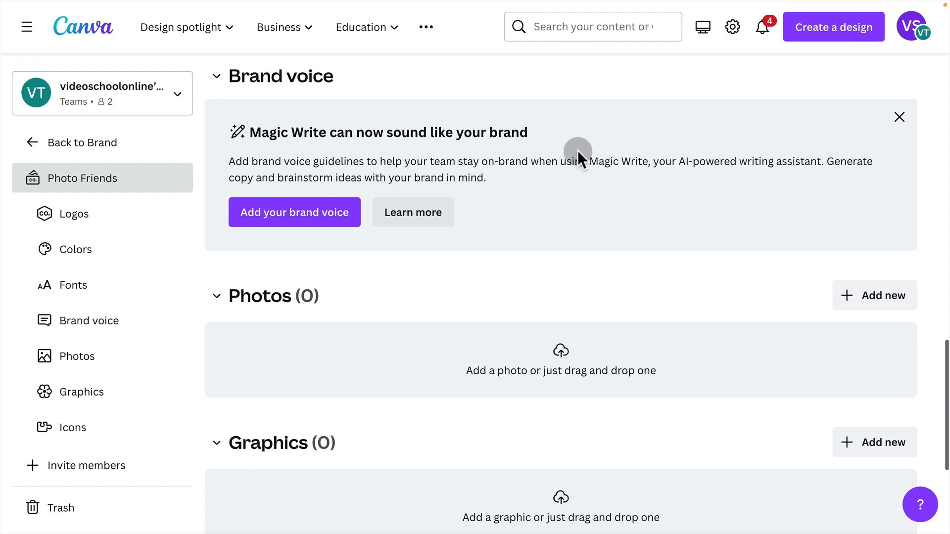
pyautogui.click(260, 210)
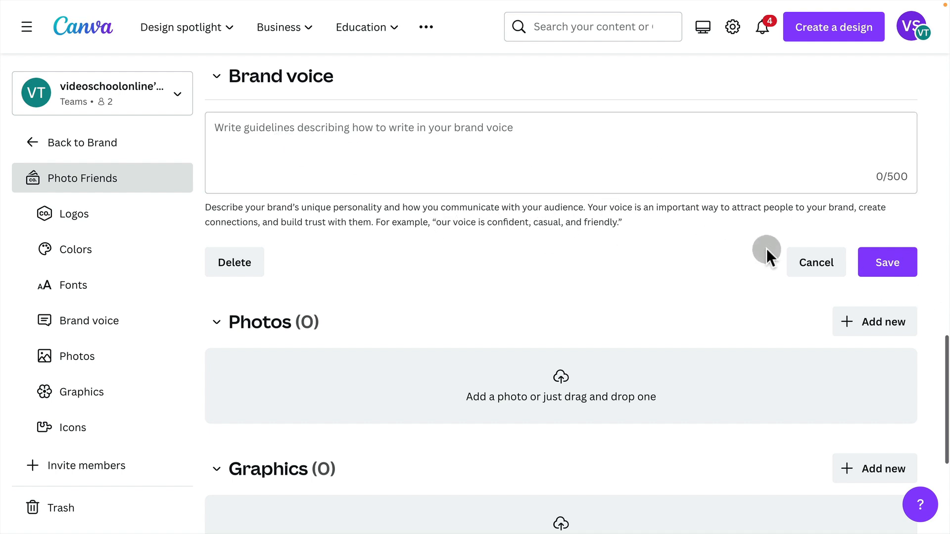
pyautogui.click(814, 267)
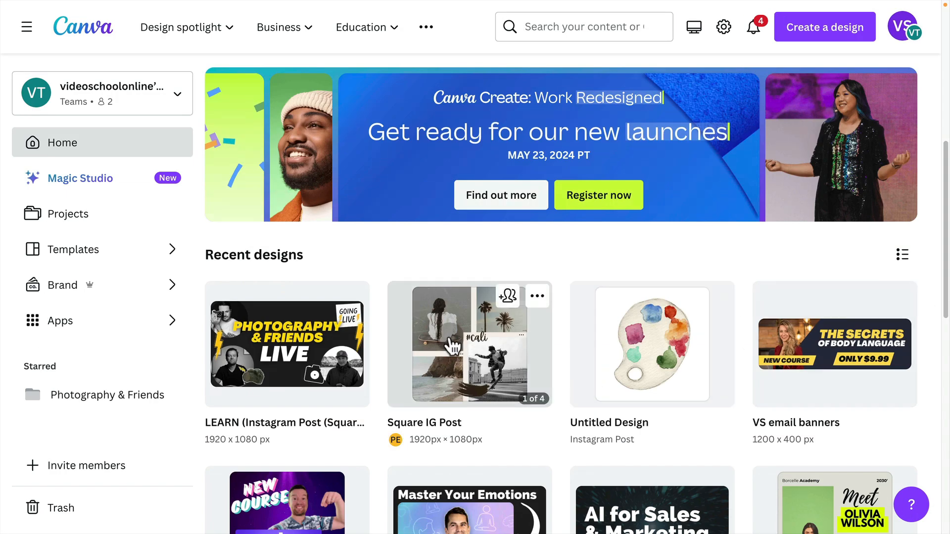
# Open the Square IG Post design for editing and switch its Brand Kit to Photo Friends.
pyautogui.click(452, 341)
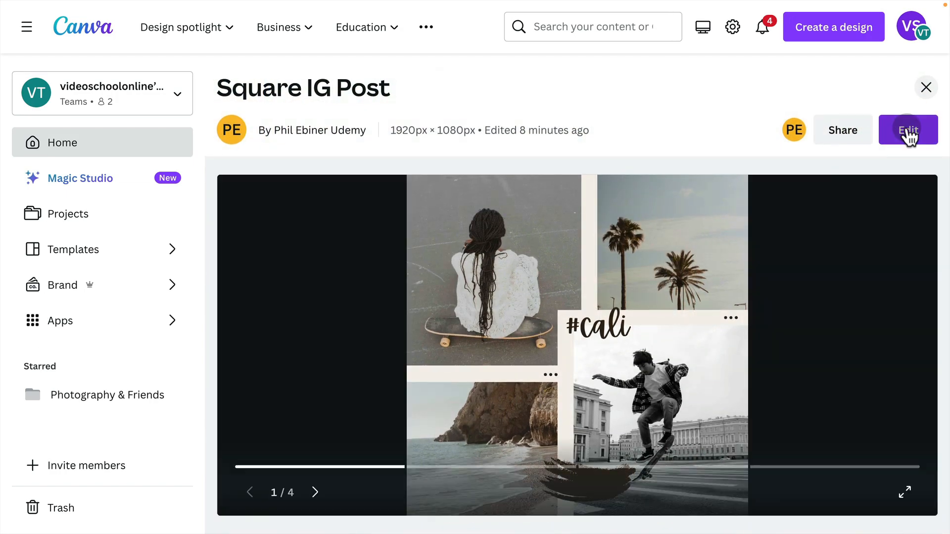
pyautogui.click(909, 134)
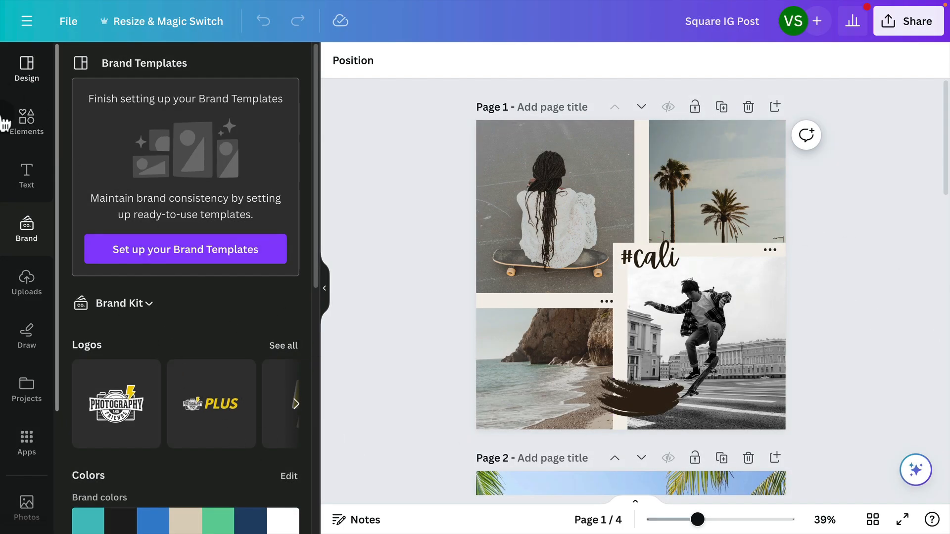
pyautogui.click(128, 303)
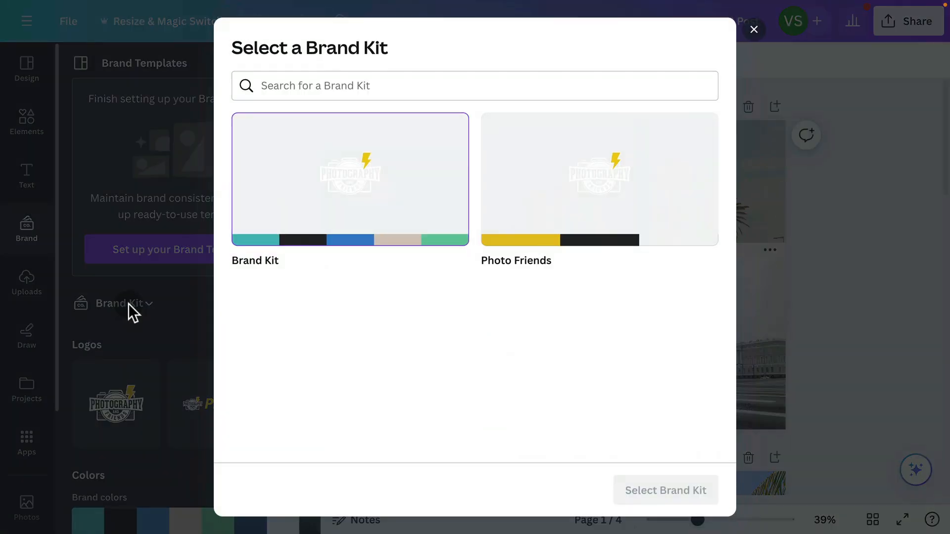
pyautogui.click(532, 212)
pyautogui.click(680, 488)
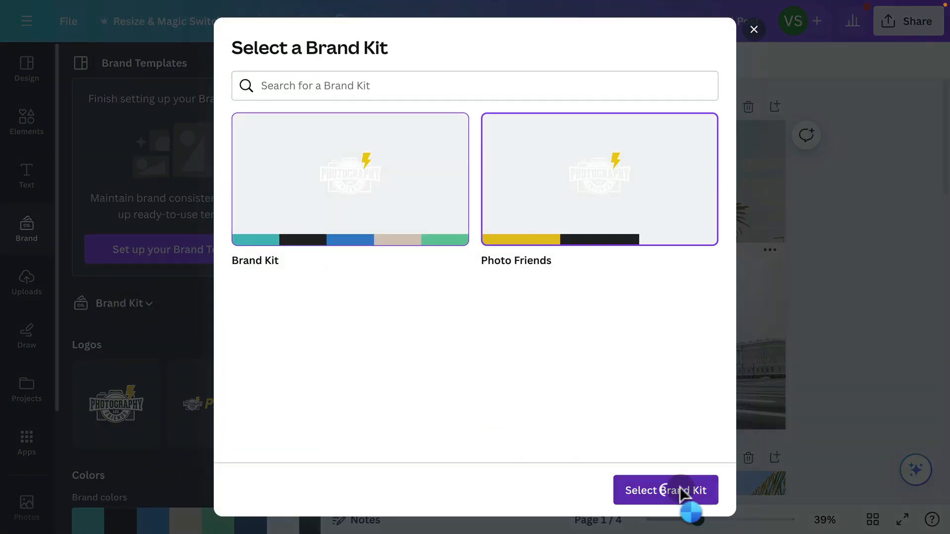
# Shuffle the Photo Friends palette on page 1 until it has a dark gray background, white text and yellow dots.
pyautogui.moveTo(309, 287); pyautogui.dragTo(312, 402)
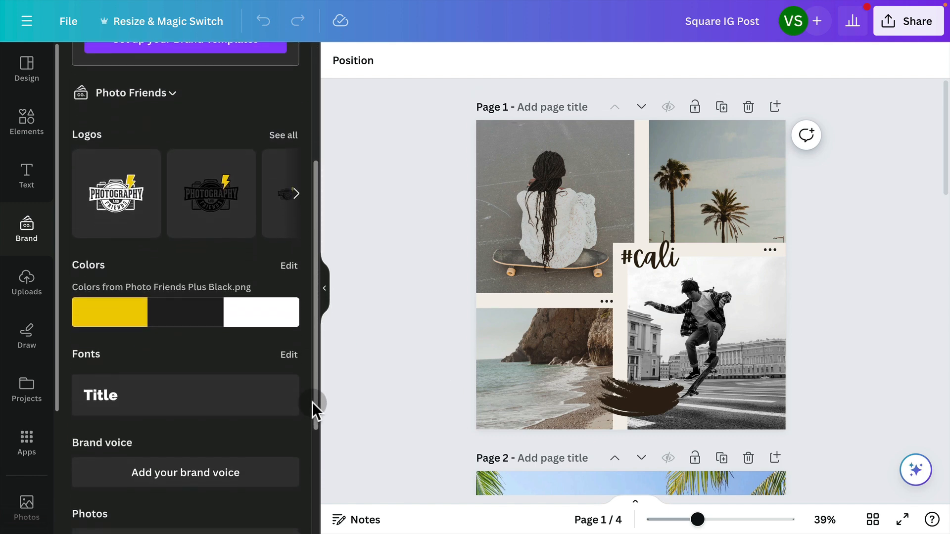
pyautogui.moveTo(175, 310)
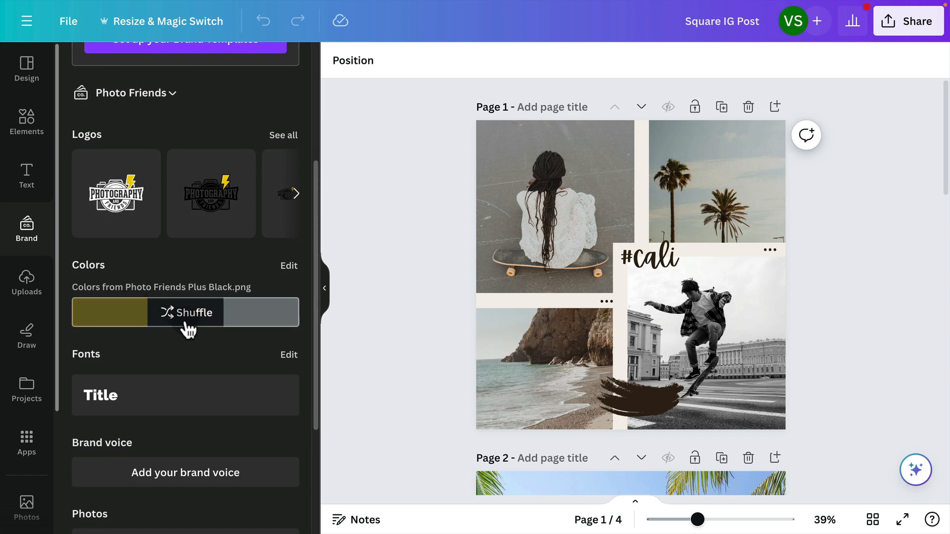
pyautogui.click(188, 327)
pyautogui.click(189, 328)
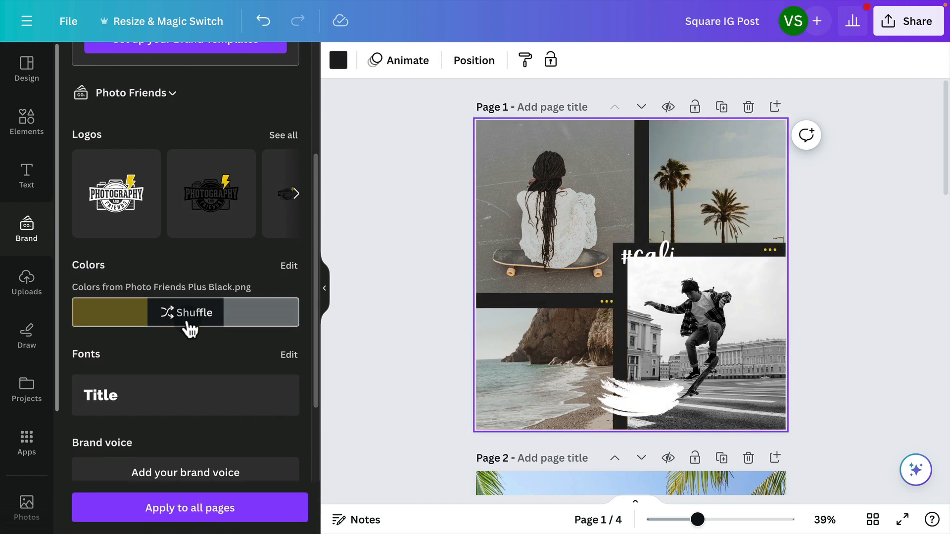
pyautogui.click(190, 326)
pyautogui.click(191, 328)
pyautogui.click(191, 331)
pyautogui.click(191, 331)
pyautogui.click(192, 332)
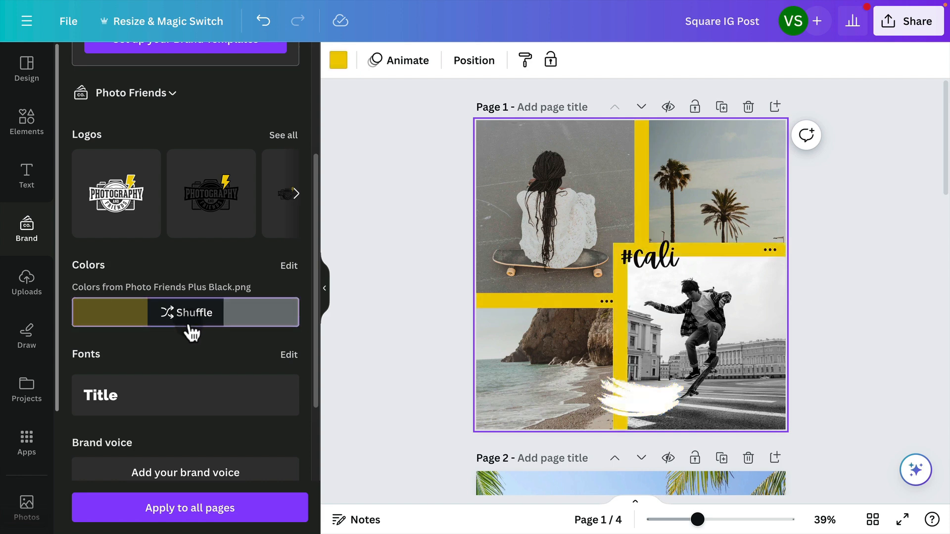
pyautogui.click(192, 333)
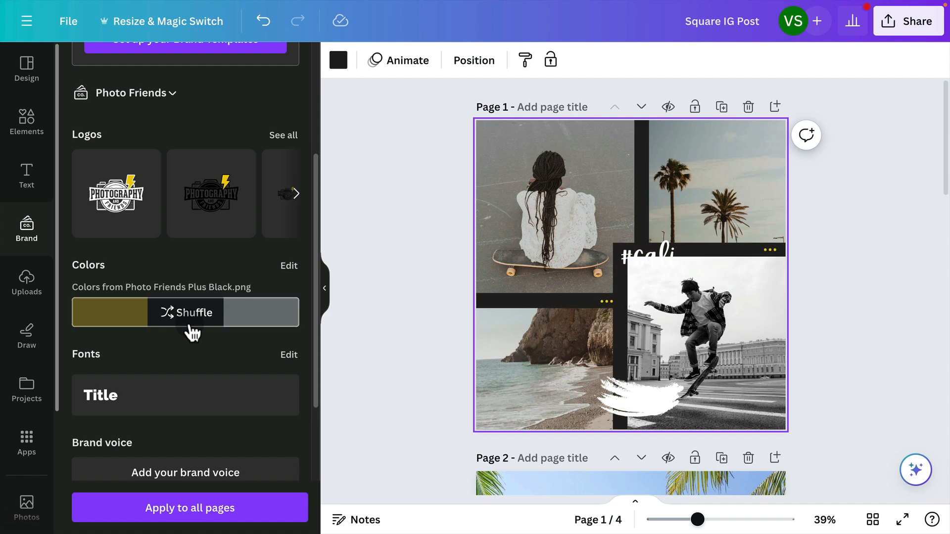
# Change the #cali text on page 1 to the Photo Friends brand yellow.
pyautogui.click(649, 262)
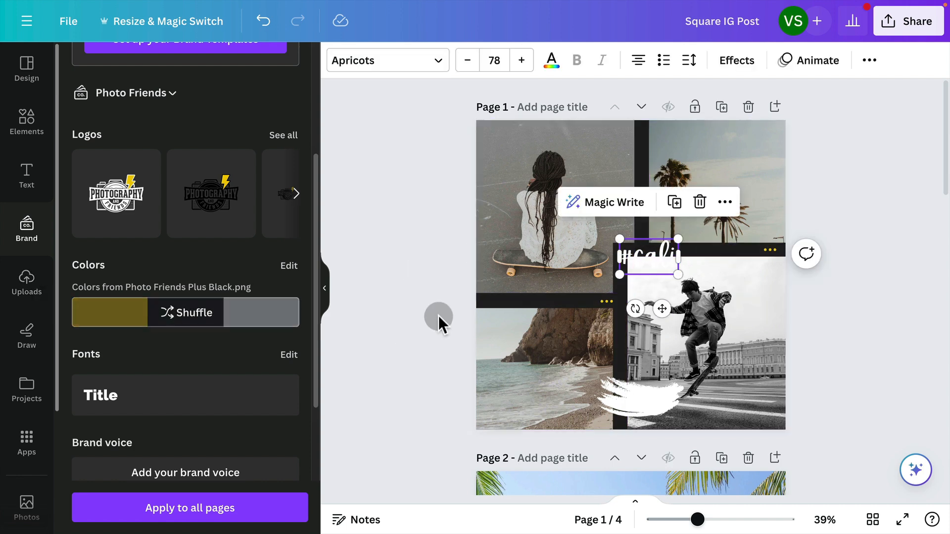
pyautogui.click(552, 62)
pyautogui.click(81, 344)
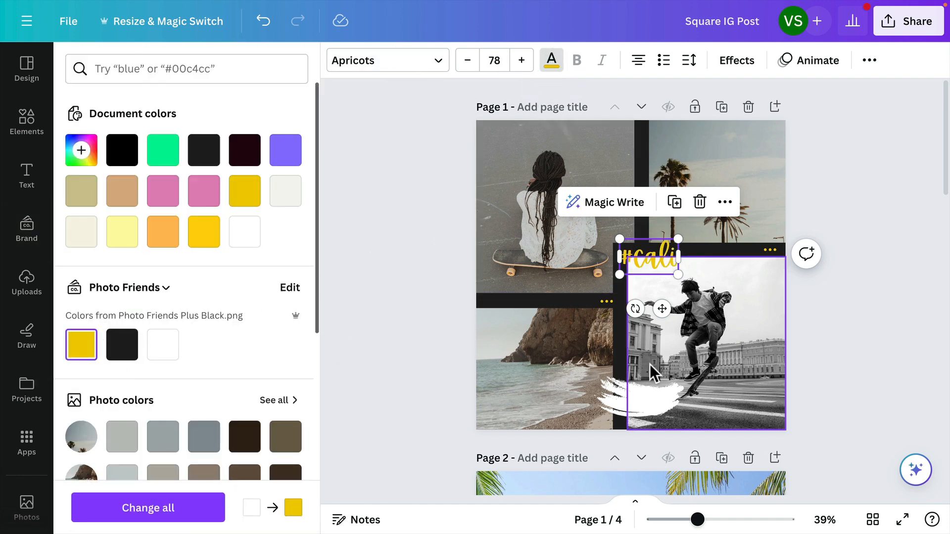
# Recolor the white brush stroke at the bottom of page 1 with the Photo Friends brand yellow.
pyautogui.click(657, 398)
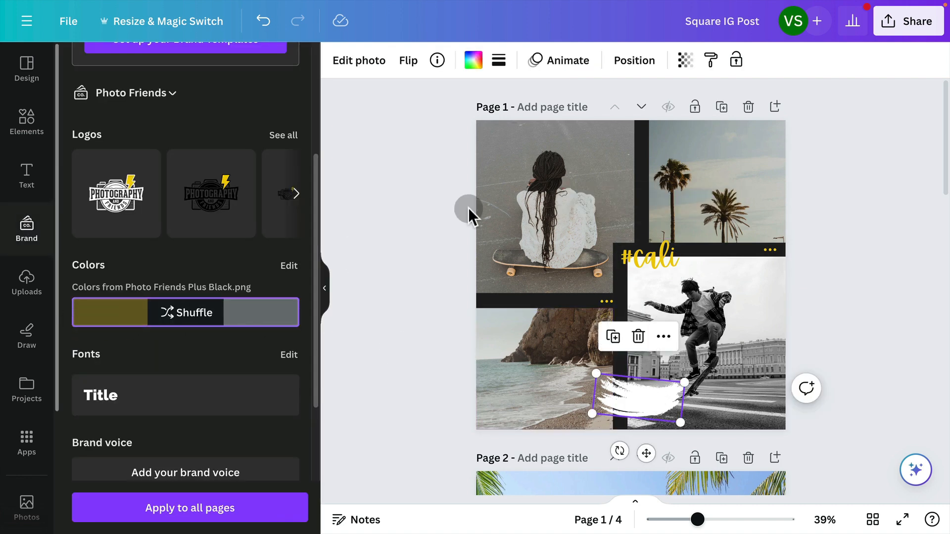
pyautogui.click(473, 61)
pyautogui.click(81, 344)
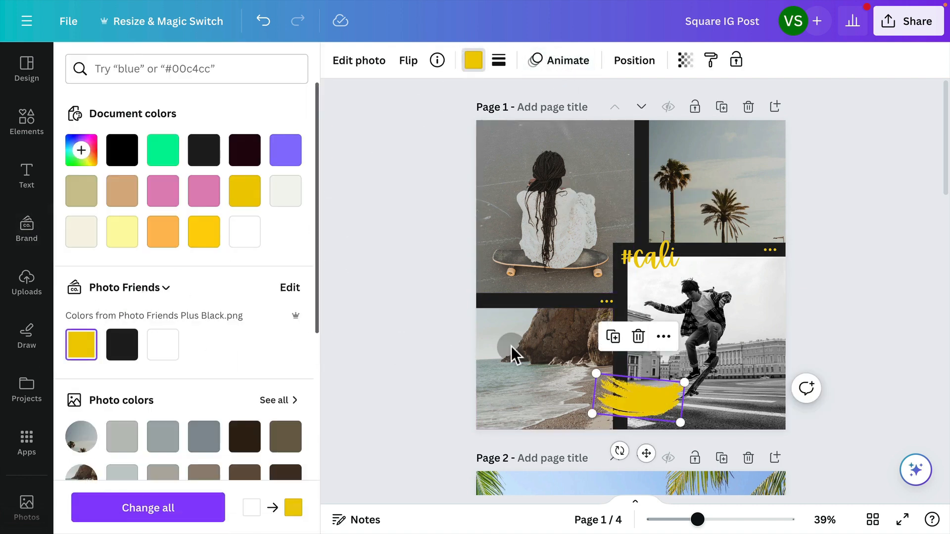
pyautogui.click(511, 346)
# Move the #cali text slightly up and to the left on page 1.
pyautogui.click(658, 253)
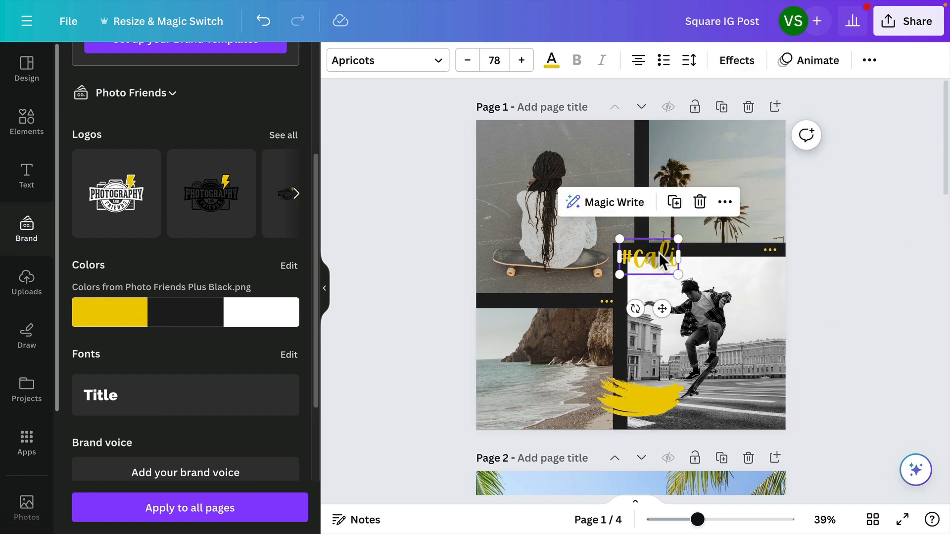
pyautogui.moveTo(658, 252); pyautogui.dragTo(644, 245)
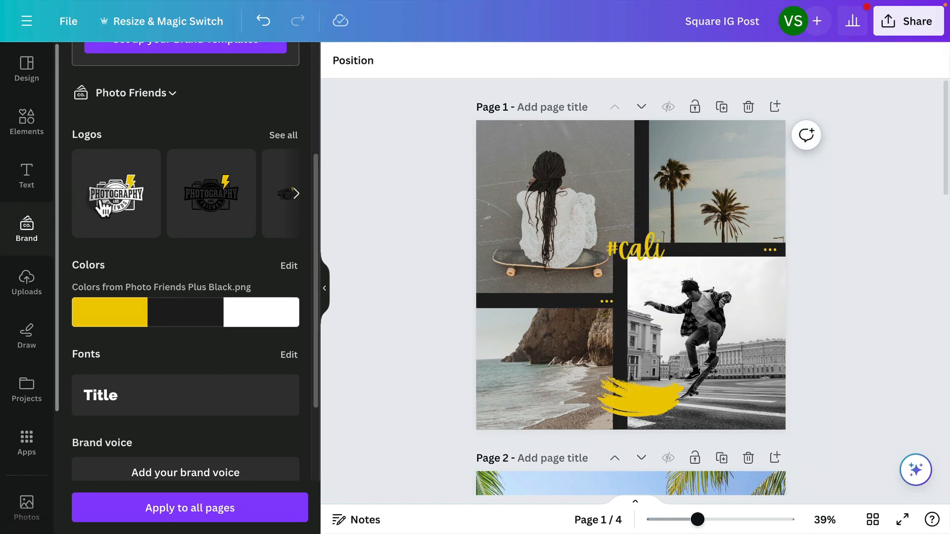
# Try the full white Photo Friends logo on page 1, and delete it again.
pyautogui.click(103, 209)
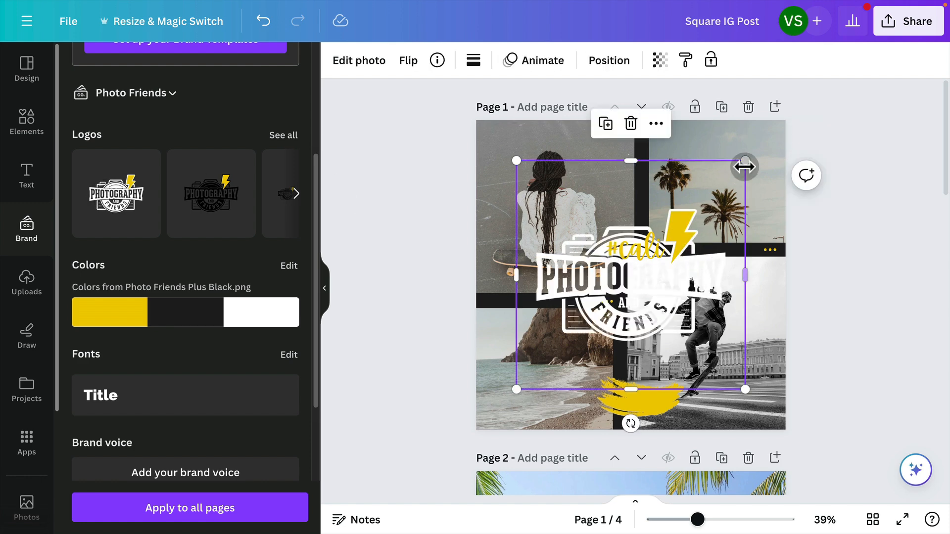
pyautogui.press('BackSpace')
# Add the PFP Bolt White.png logo to page 1, scale it down and place it over the page's upper-left corner.
pyautogui.click(280, 135)
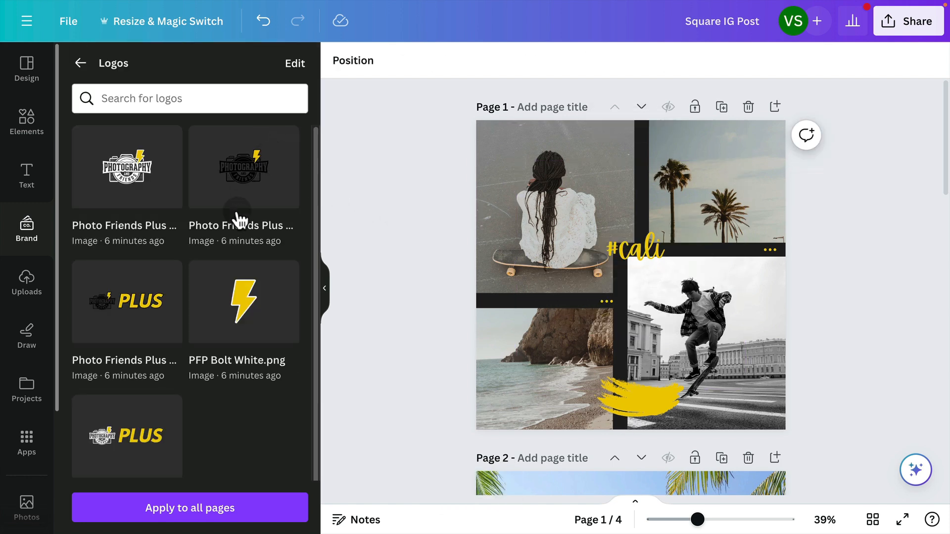
pyautogui.click(246, 314)
pyautogui.moveTo(742, 154); pyautogui.dragTo(605, 247)
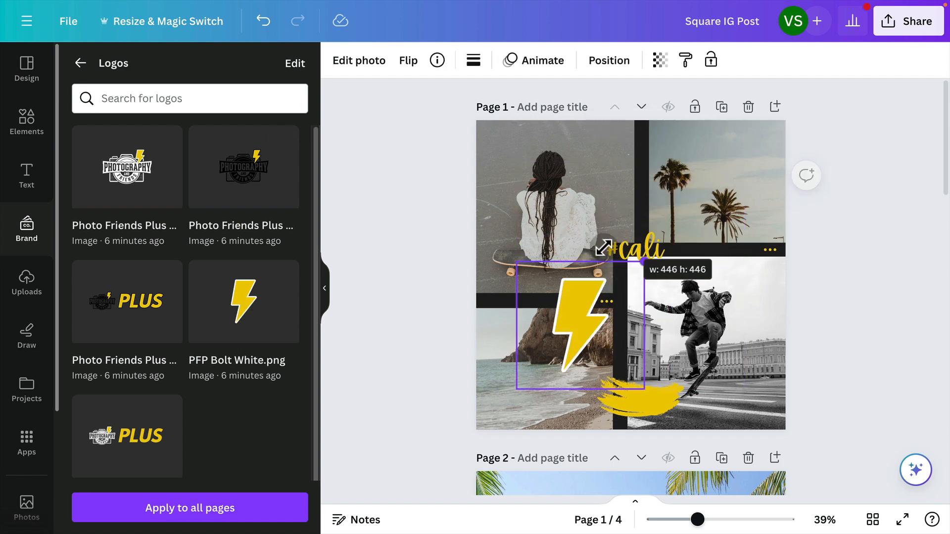
pyautogui.moveTo(577, 346); pyautogui.dragTo(495, 189)
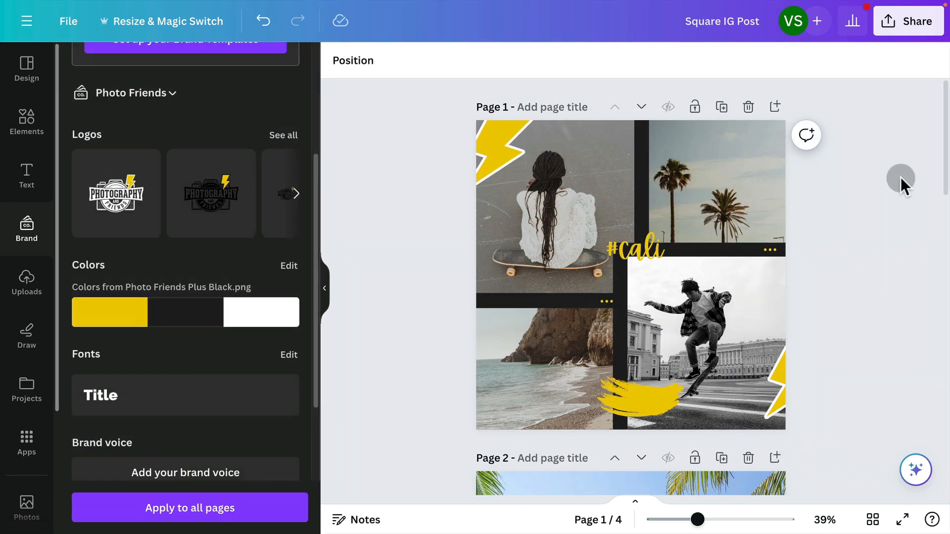